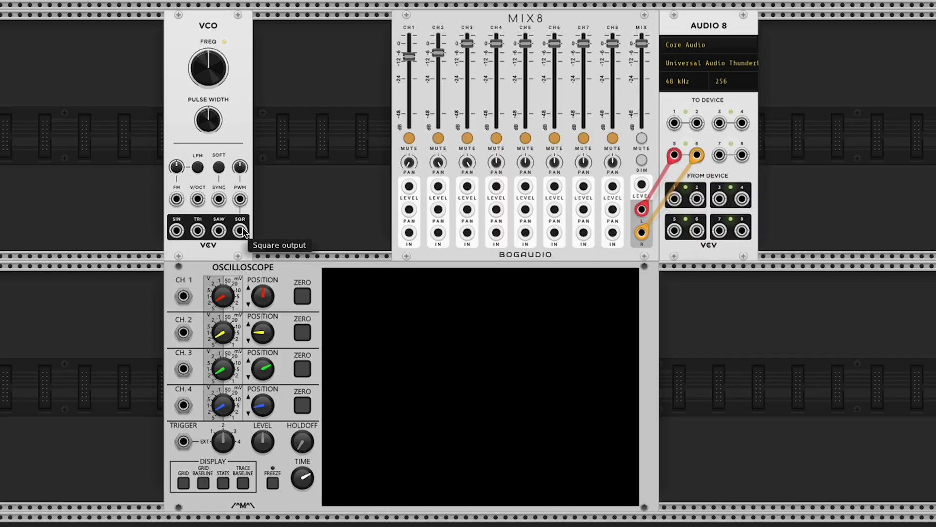
- Connect the VCO's square output to oscilloscope channel 3 and MIX8 channel 1, and briefly unmute channel 1 to audition it
{"action": "left_click_drag", "start_coordinate": [241, 231], "coordinate": [184, 374]}
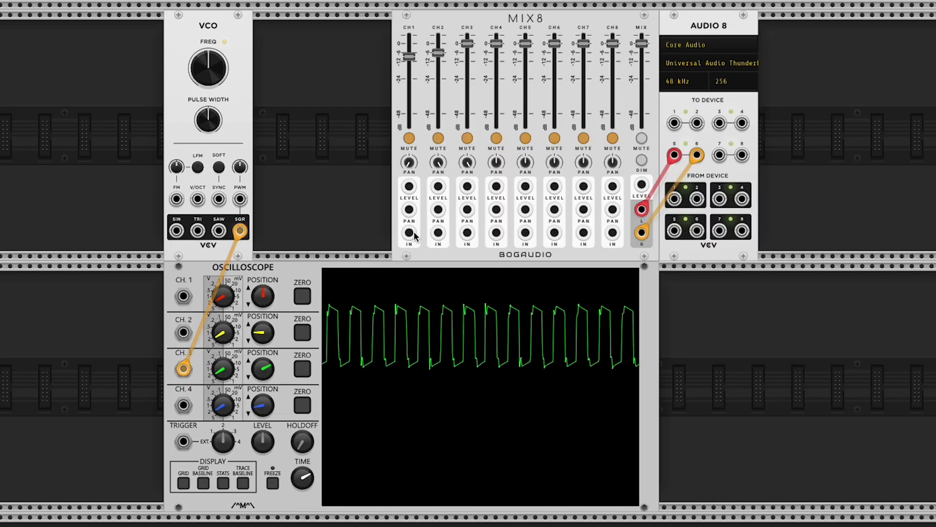
{"action": "left_click_drag", "start_coordinate": [409, 232], "coordinate": [234, 236]}
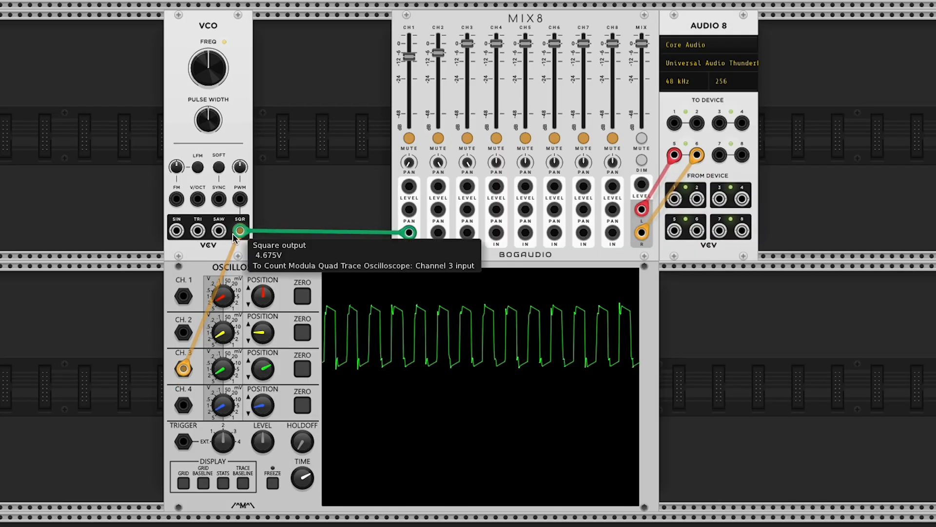
{"action": "left_click", "coordinate": [410, 138]}
{"action": "left_click", "coordinate": [410, 139]}
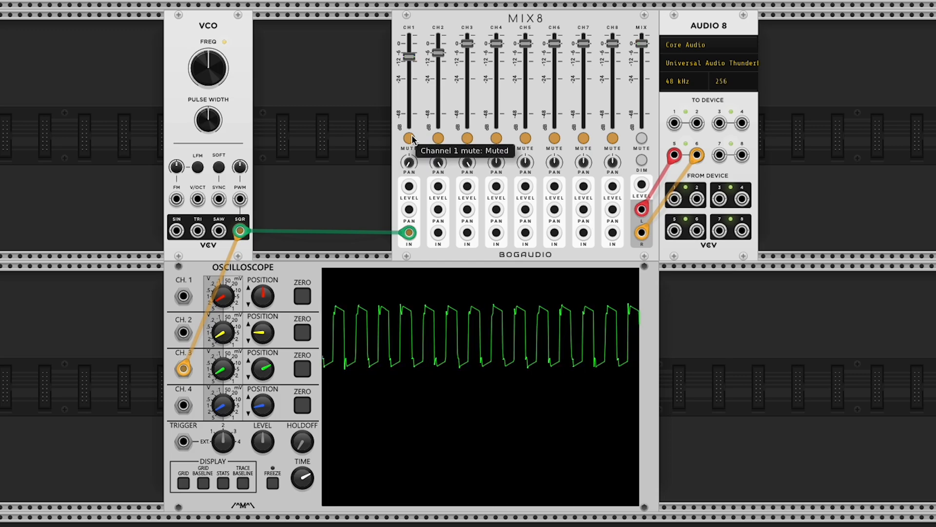
- Add a Bogaudio Slew module between the VCO and MIX8 and turn its rise time down to the minimum
{"action": "right_click", "coordinate": [334, 148]}
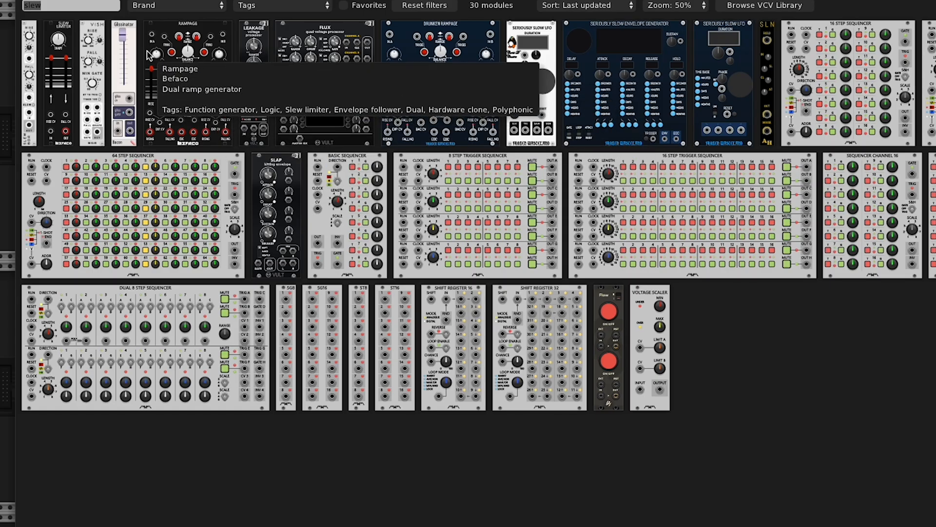
{"action": "left_click", "coordinate": [31, 64]}
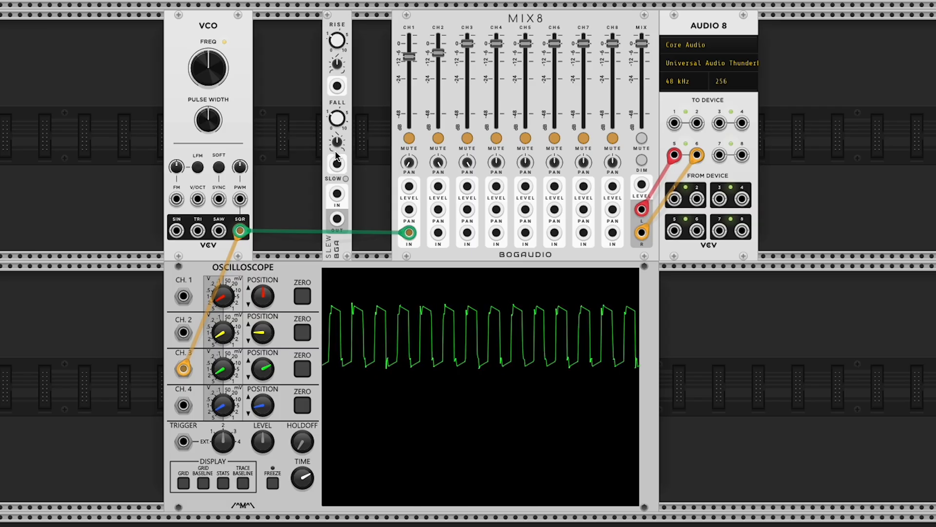
{"action": "left_click_drag", "start_coordinate": [338, 41], "coordinate": [338, 97]}
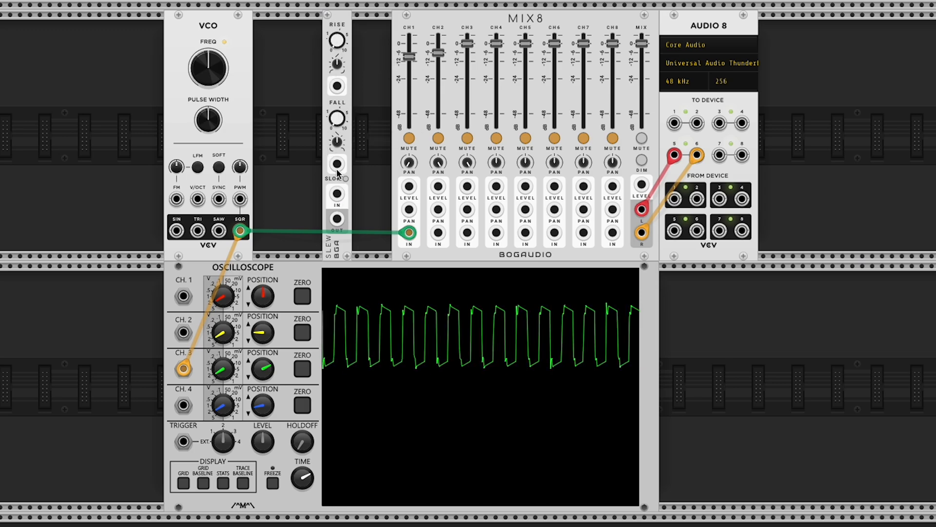
- Patch the VCO's square output into the Slew input, and the Slew output into MIX8 channel 2 and oscilloscope channel 4
{"action": "left_click_drag", "start_coordinate": [336, 194], "coordinate": [239, 230]}
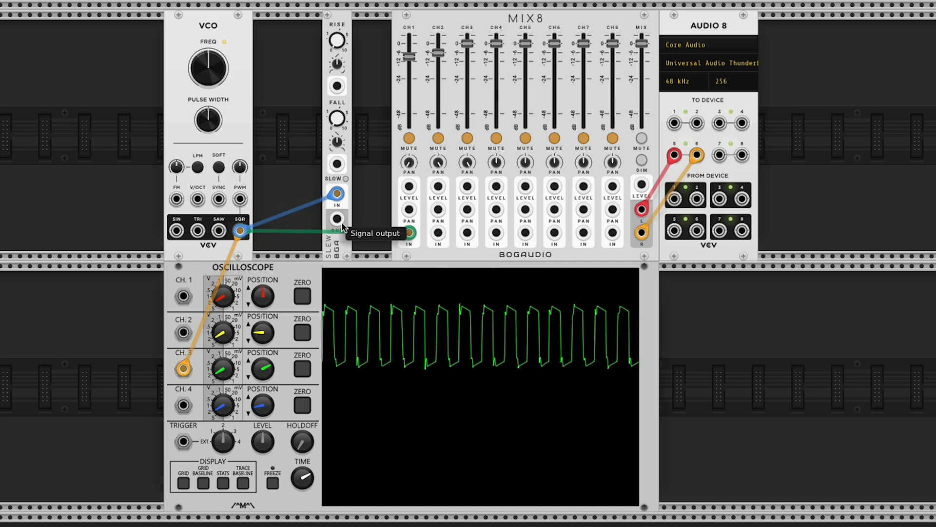
{"action": "left_click_drag", "start_coordinate": [337, 218], "coordinate": [439, 234]}
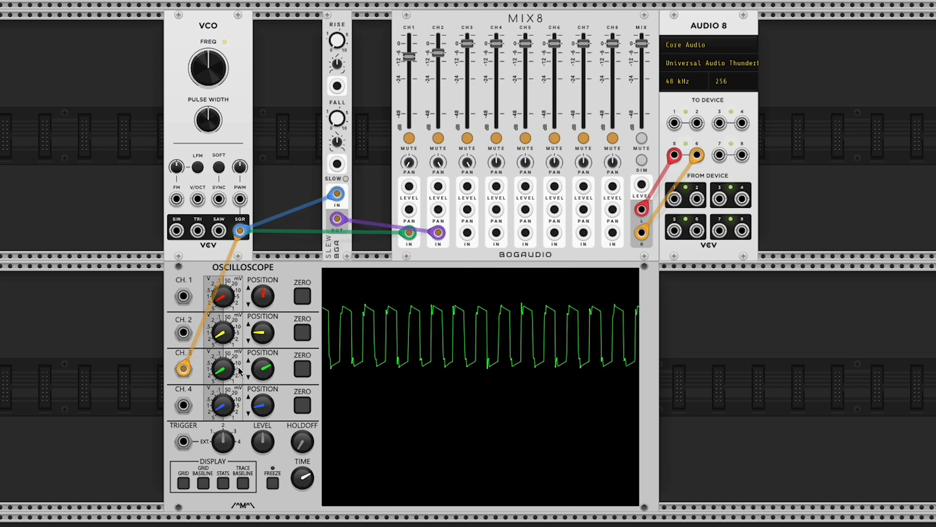
{"action": "left_click_drag", "start_coordinate": [183, 404], "coordinate": [337, 219]}
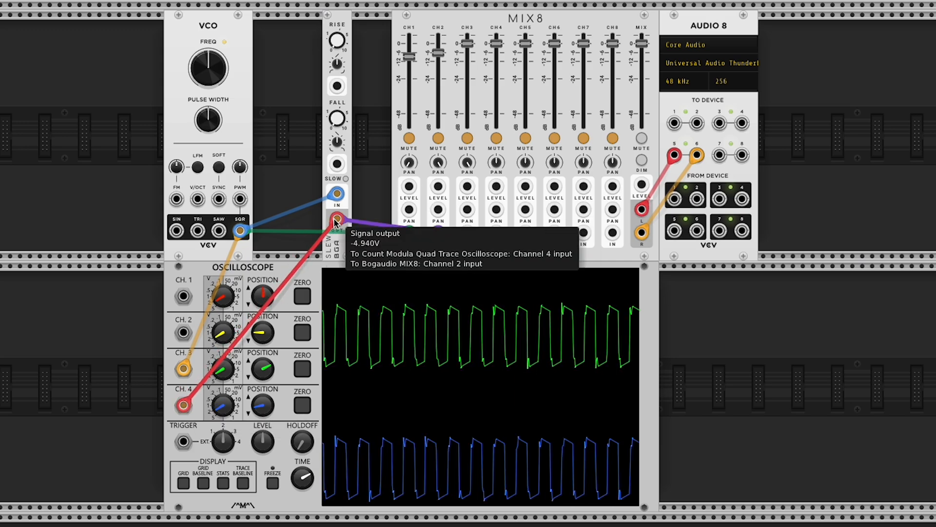
- Unmute MIX8 channels 1 and 2 and lower the channel 2 fader to match channel 1
{"action": "left_click", "coordinate": [441, 136]}
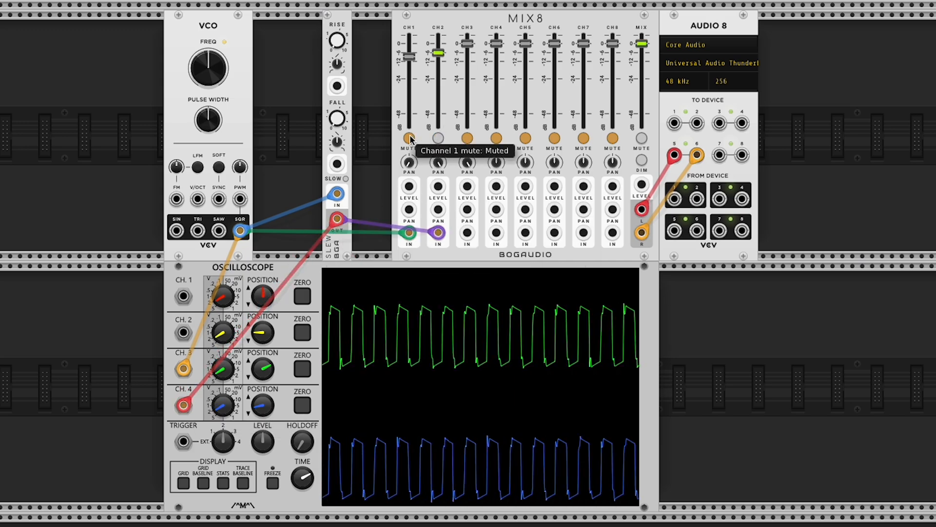
{"action": "left_click", "coordinate": [411, 139]}
{"action": "left_click_drag", "start_coordinate": [437, 53], "coordinate": [438, 56]}
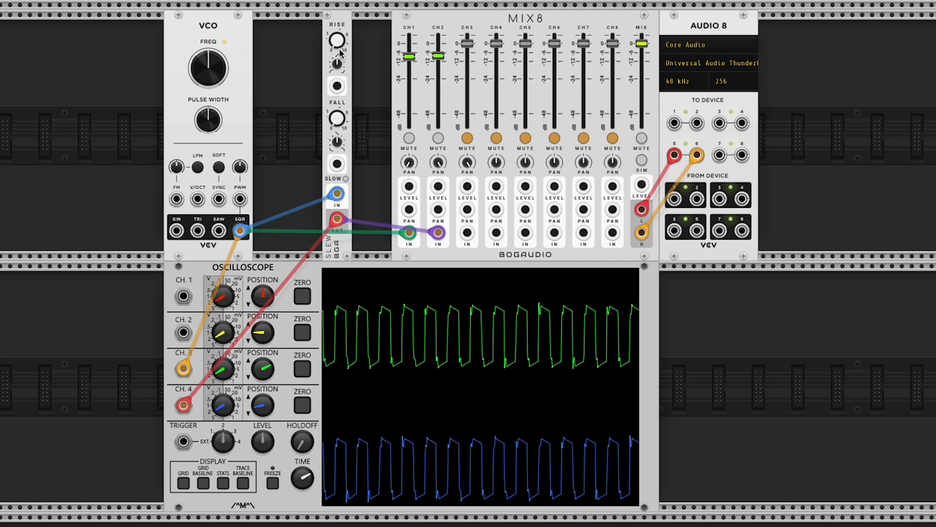
- Try Slew rise times of 0.0041951 s and 1.0819 s, reset the rise, and set the fall to 0.0090724 s
{"action": "left_click_drag", "start_coordinate": [336, 41], "coordinate": [337, 36]}
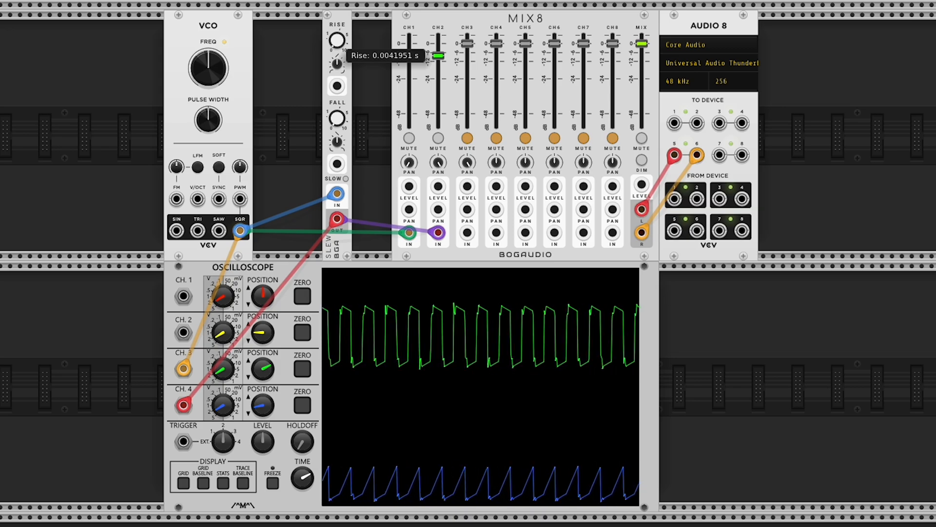
{"action": "left_click_drag", "start_coordinate": [337, 36], "coordinate": [336, 24]}
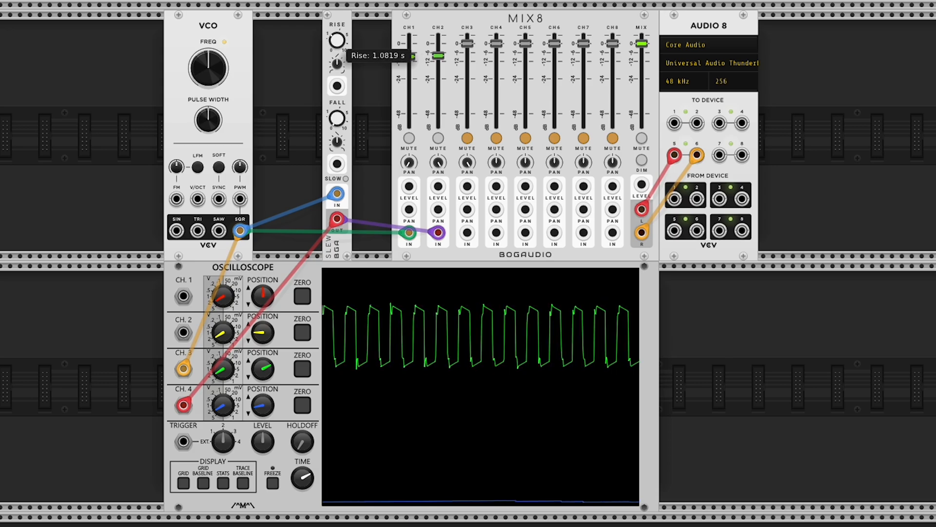
{"action": "double_click", "coordinate": [337, 39]}
{"action": "left_click_drag", "start_coordinate": [336, 121], "coordinate": [336, 118]}
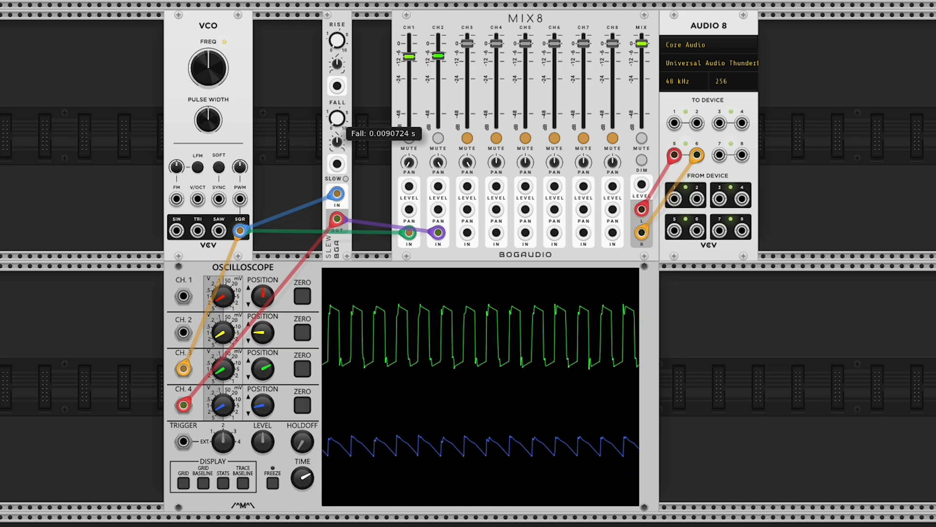
- Mute MIX8 channels 2 and 1 and delete the Slew module
{"action": "left_click", "coordinate": [438, 140]}
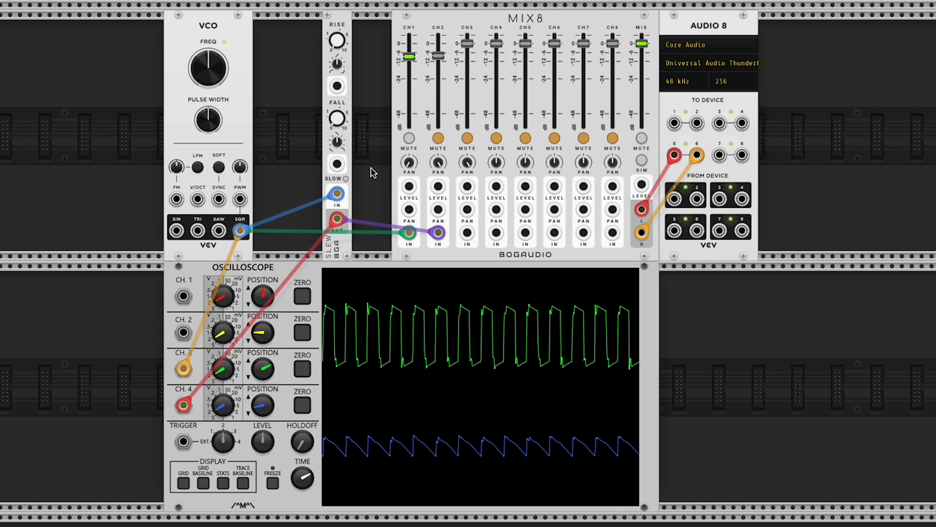
{"action": "left_click", "coordinate": [409, 138]}
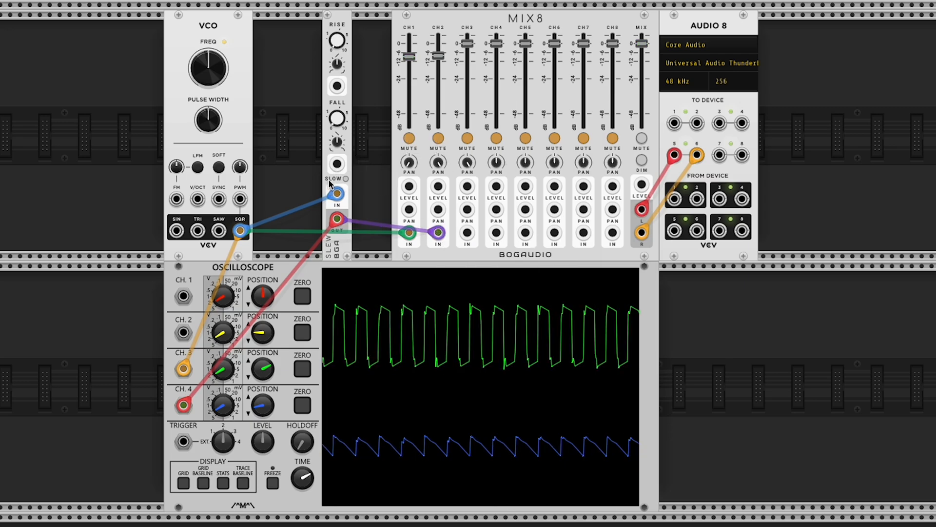
{"action": "key", "text": "BackSpace"}
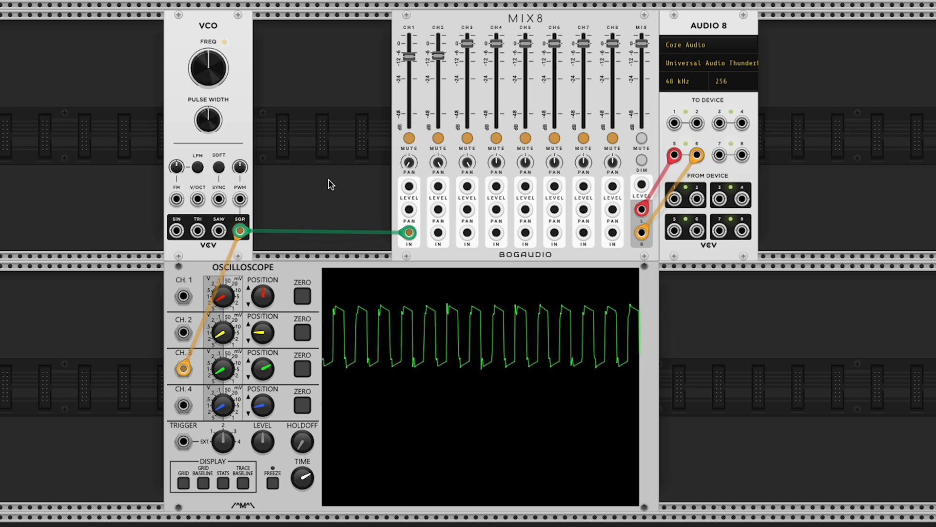
- Search the module library for "ad", add the Bogaudio AD envelope beside MIX8, and turn its decay down to 0 s
{"action": "right_click", "coordinate": [330, 184]}
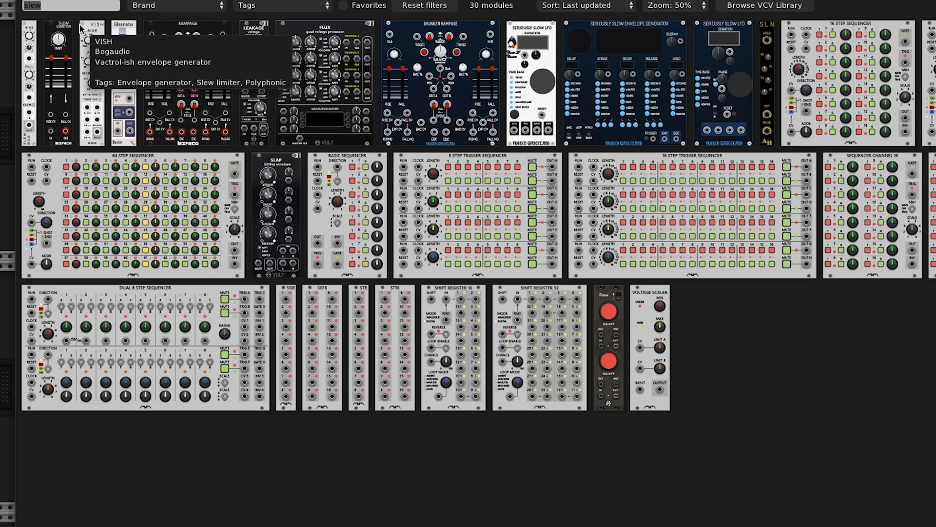
{"action": "type", "text": "ad"}
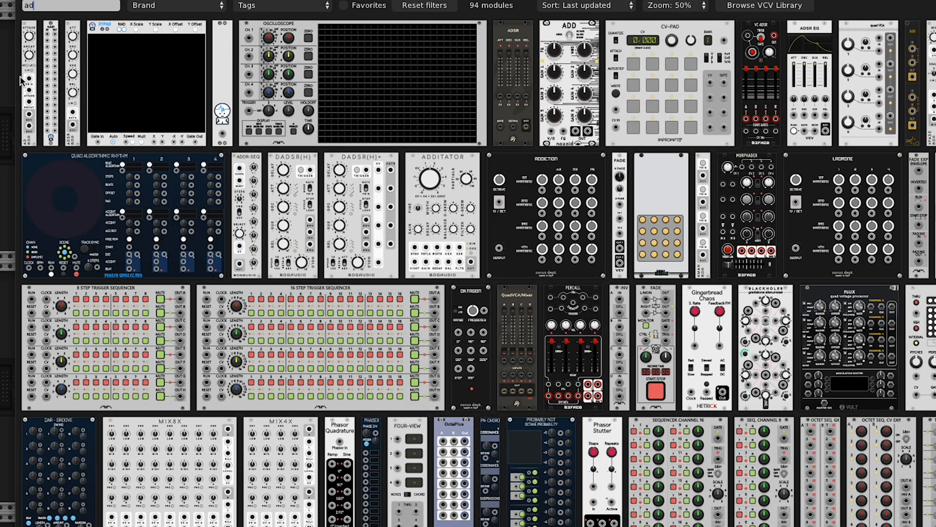
{"action": "left_click", "coordinate": [33, 86]}
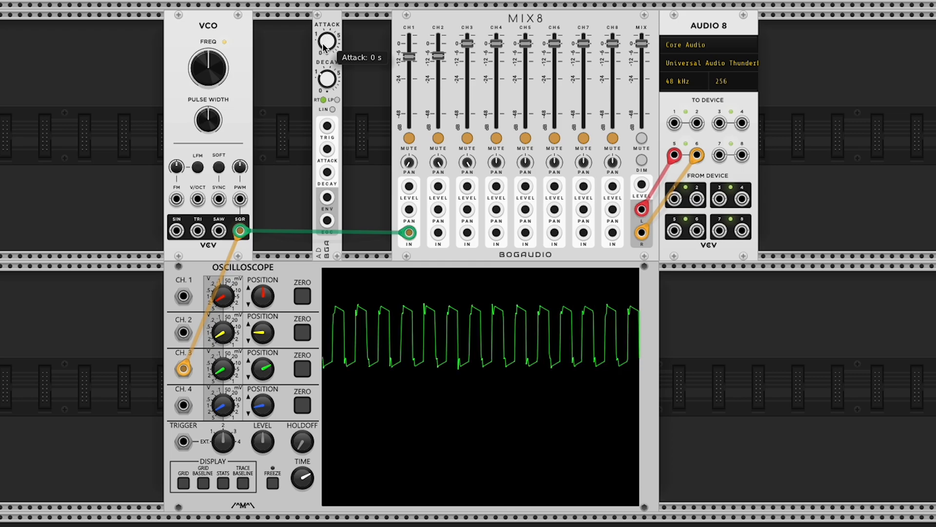
{"action": "left_click_drag", "start_coordinate": [329, 82], "coordinate": [330, 141]}
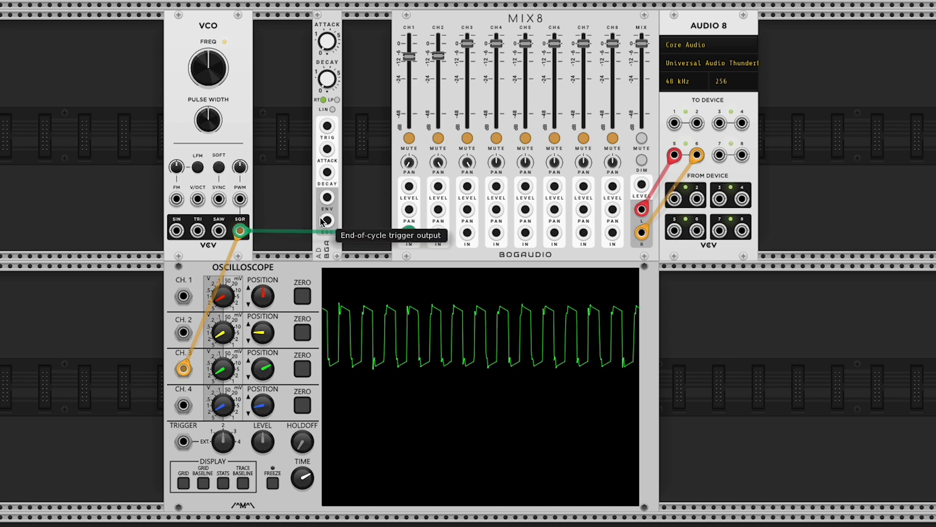
- Patch the VCO's square output into the AD trigger input, and the envelope output into MIX8 channel 2 and oscilloscope channel 4
{"action": "left_click_drag", "start_coordinate": [327, 126], "coordinate": [240, 230]}
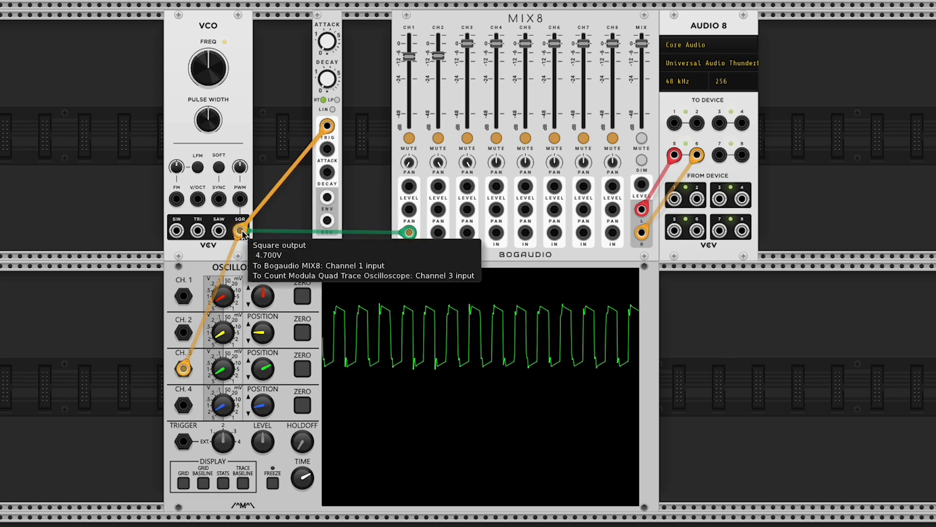
{"action": "left_click_drag", "start_coordinate": [438, 232], "coordinate": [327, 197]}
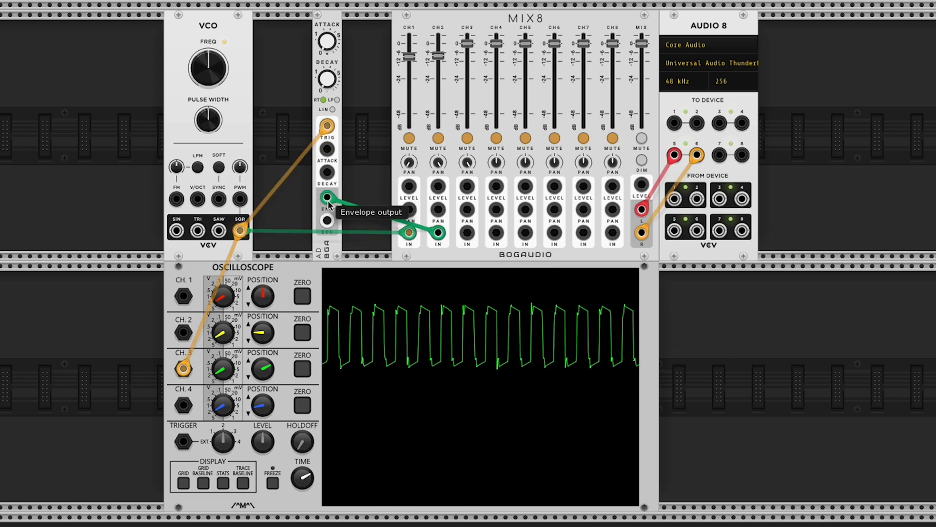
{"action": "left_click_drag", "start_coordinate": [183, 405], "coordinate": [327, 197]}
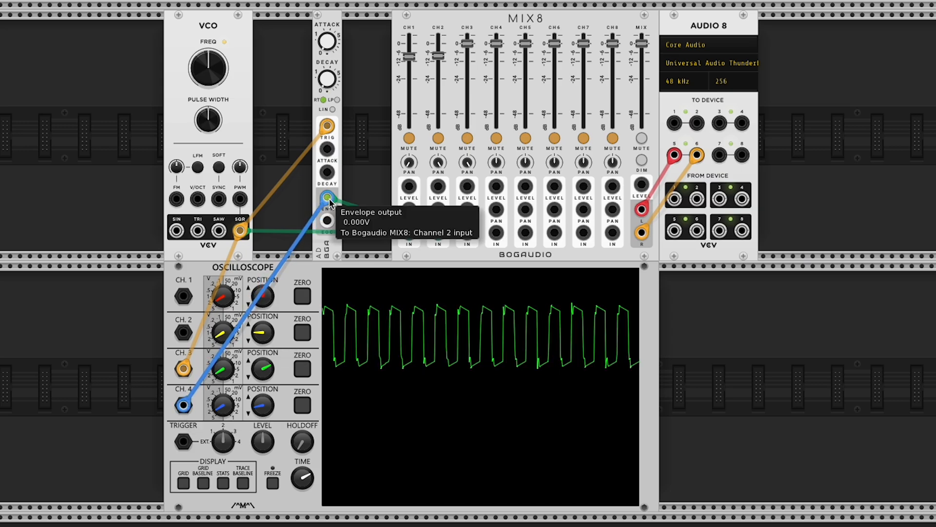
- Unmute MIX8 channels 1 and 2 and fine-tune the oscilloscope's time setting
{"action": "left_click", "coordinate": [408, 138]}
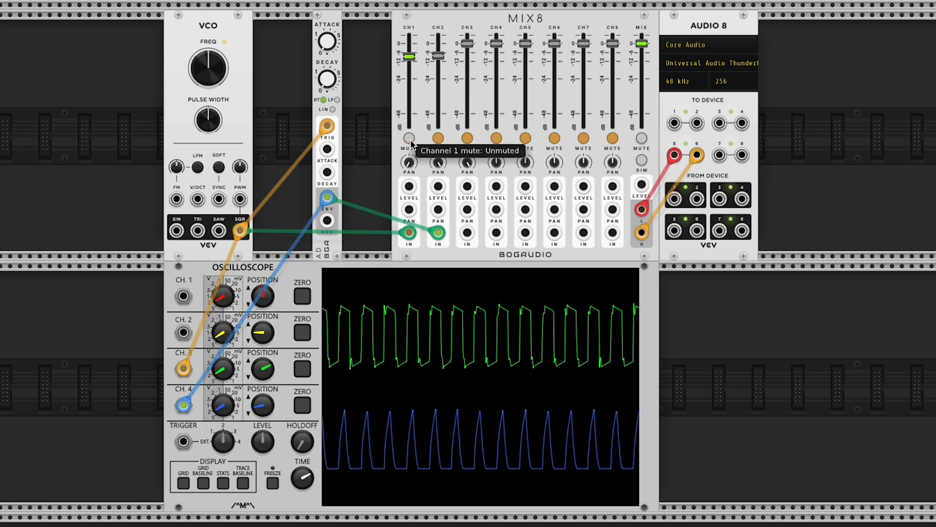
{"action": "left_click", "coordinate": [436, 140]}
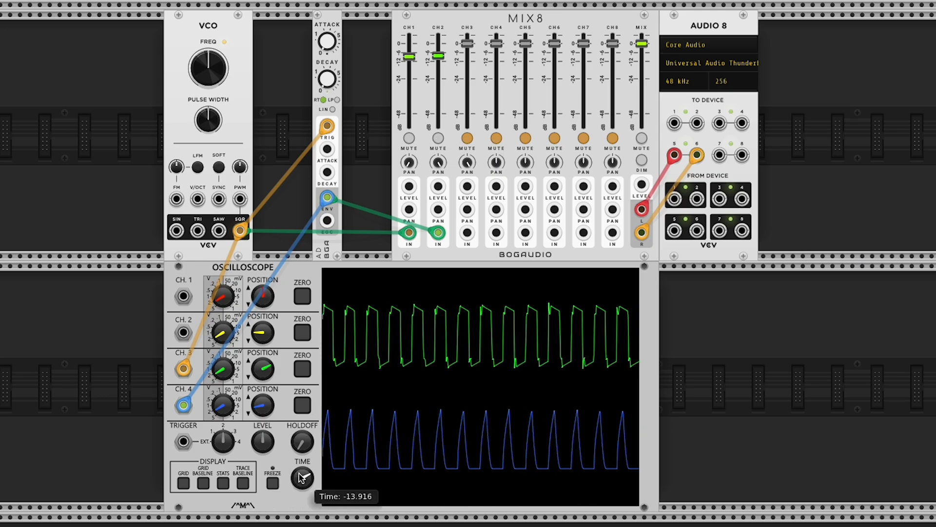
{"action": "left_click_drag", "start_coordinate": [299, 474], "coordinate": [299, 473]}
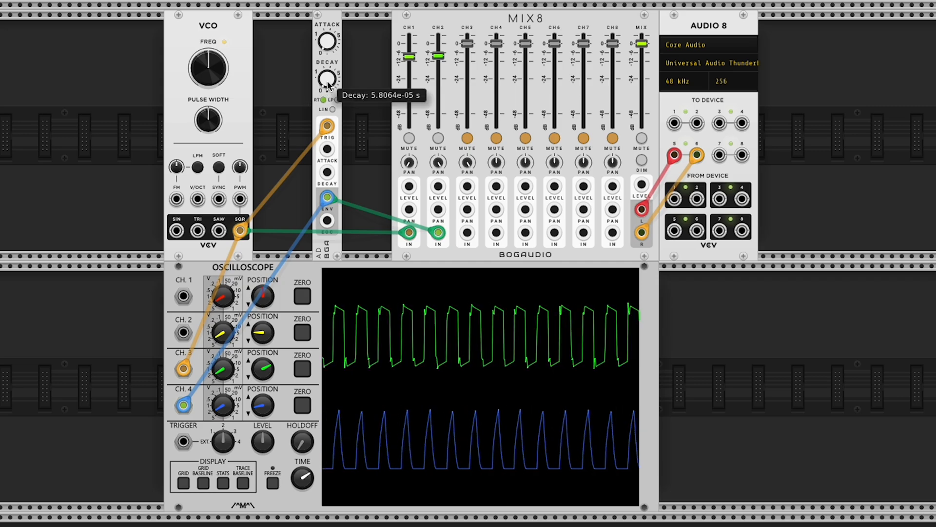
- Try raising the AD envelope's attack to 0.0047031 s and 0.0058064 s with minimal decay to divide the square wave
{"action": "mouse_move", "coordinate": [326, 82]}
{"action": "left_mouse_down"}
{"action": "mouse_move", "coordinate": [326, 59]}
{"action": "mouse_move", "coordinate": [327, 82]}
{"action": "left_mouse_up"}
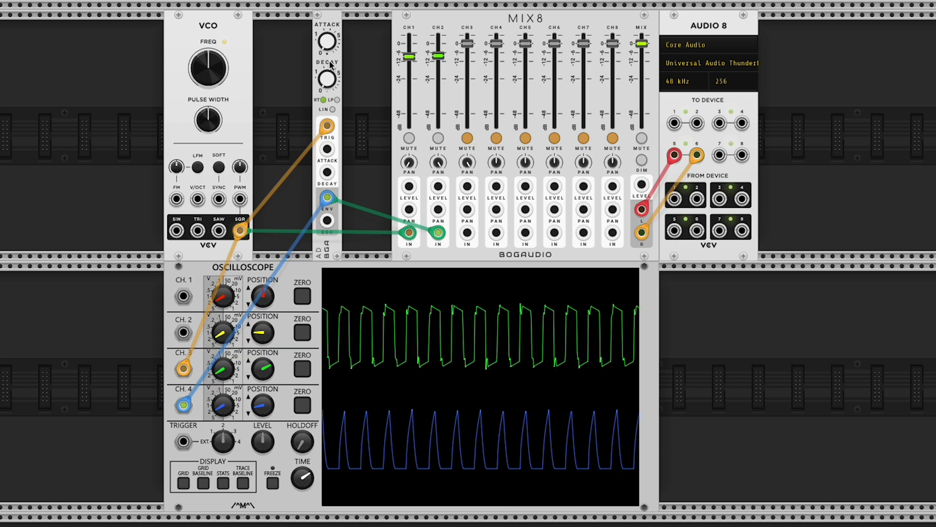
{"action": "left_click_drag", "start_coordinate": [327, 42], "coordinate": [326, 37]}
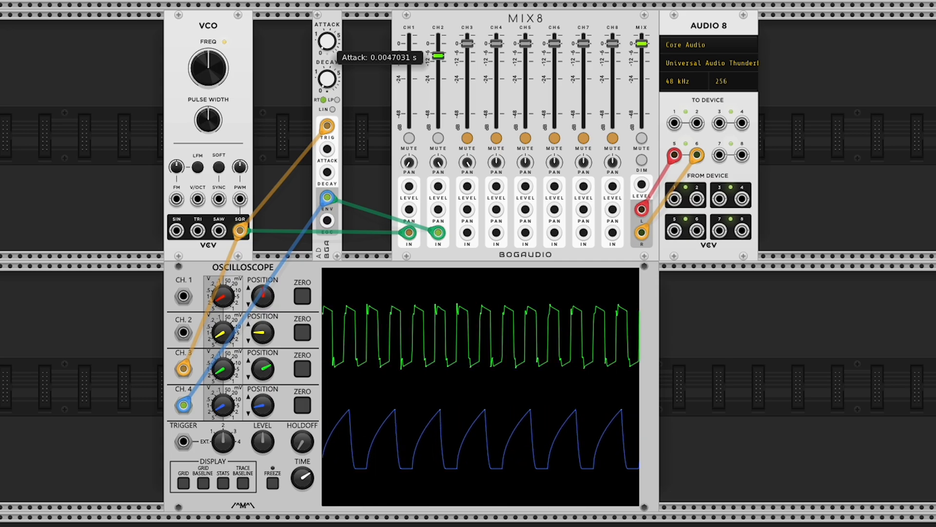
{"action": "left_click_drag", "start_coordinate": [327, 37], "coordinate": [326, 35]}
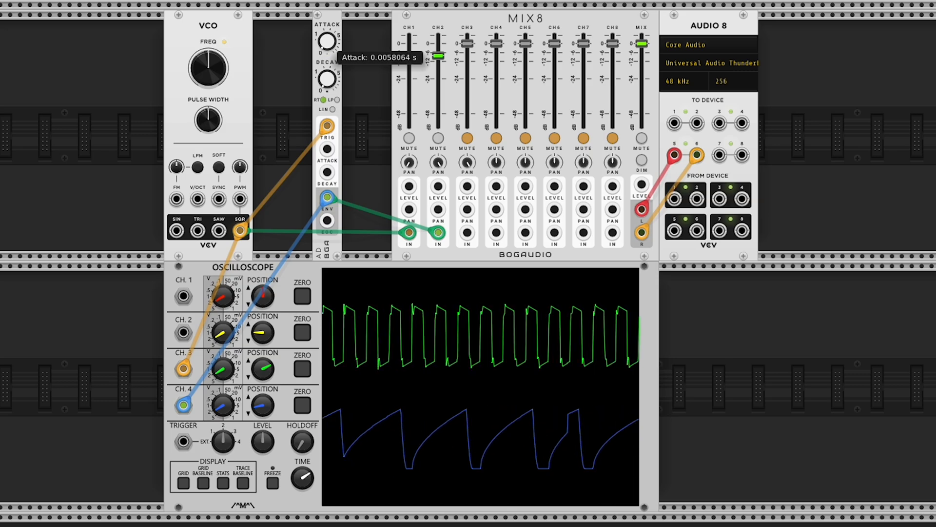
- Turn off retriggering on the AD envelope and raise its decay in stages to 0.01138 s
{"action": "left_click", "coordinate": [323, 100]}
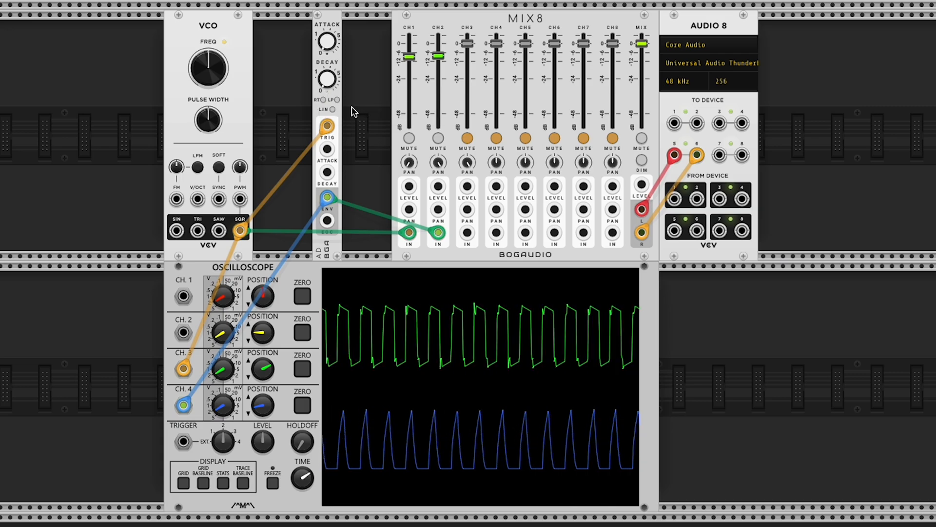
{"action": "mouse_move", "coordinate": [327, 86]}
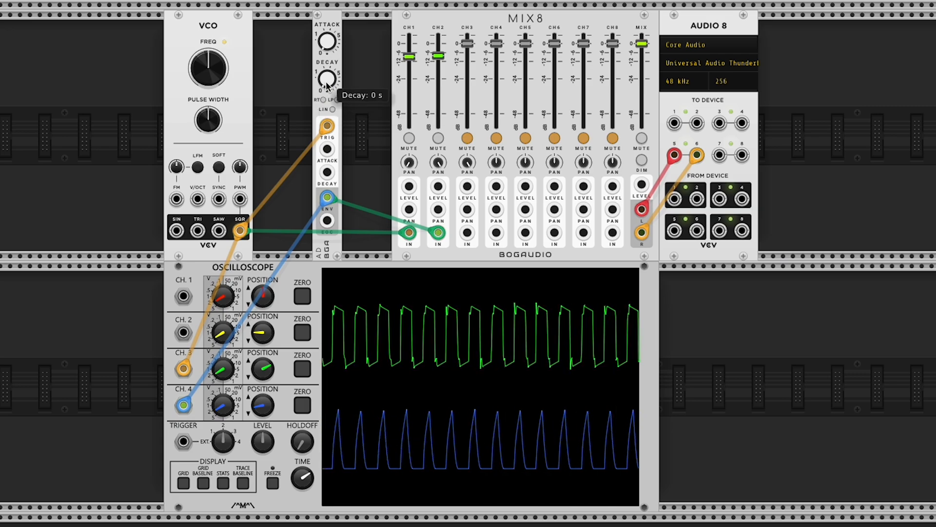
{"action": "left_click_drag", "start_coordinate": [327, 85], "coordinate": [327, 82]}
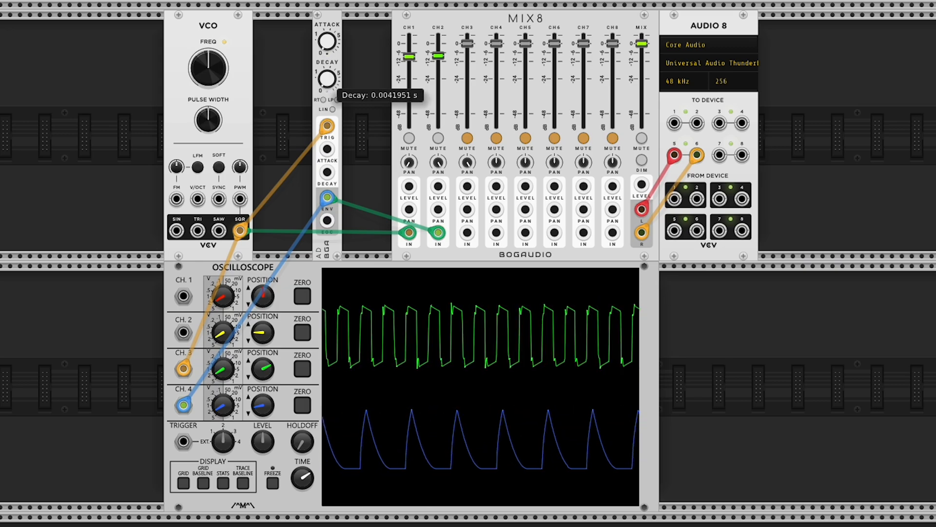
{"action": "left_click_drag", "start_coordinate": [327, 82], "coordinate": [326, 79]}
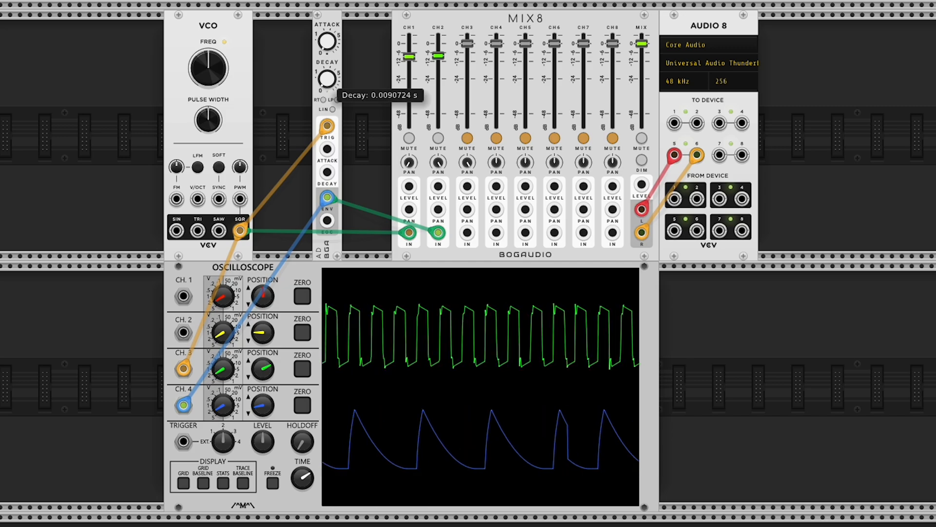
{"action": "left_click_drag", "start_coordinate": [326, 79], "coordinate": [327, 79]}
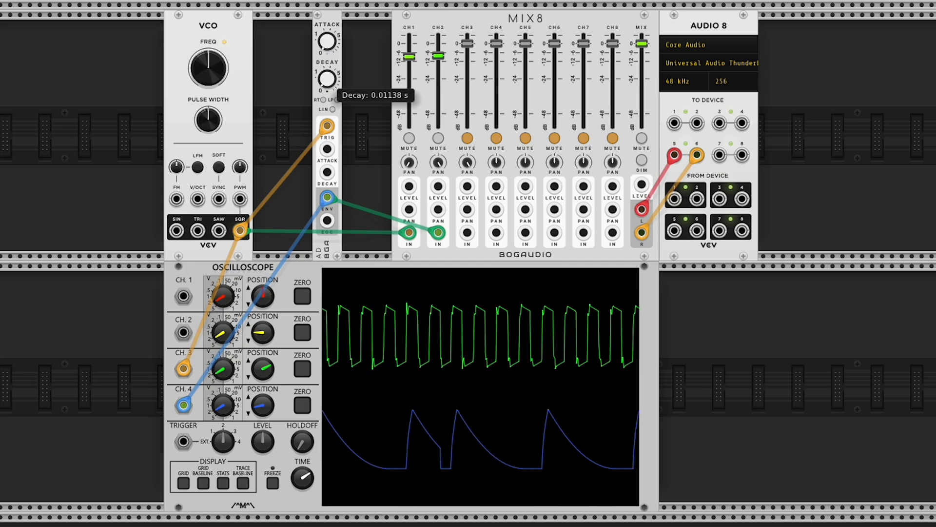
- Try raising the AD envelope's decay in stages to 0.014864 s, 0.029395 s and 0.045522 s
{"action": "left_click_drag", "start_coordinate": [327, 79], "coordinate": [327, 78]}
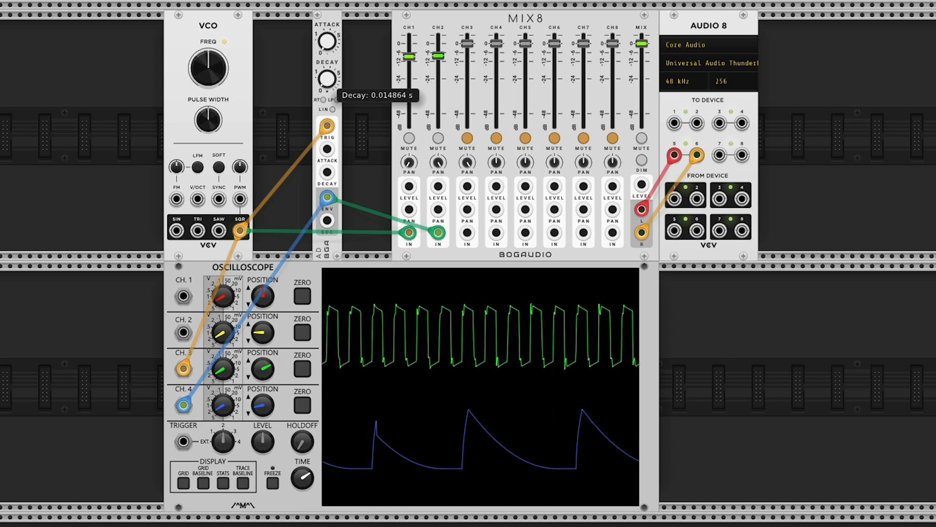
{"action": "left_click_drag", "start_coordinate": [327, 78], "coordinate": [326, 76]}
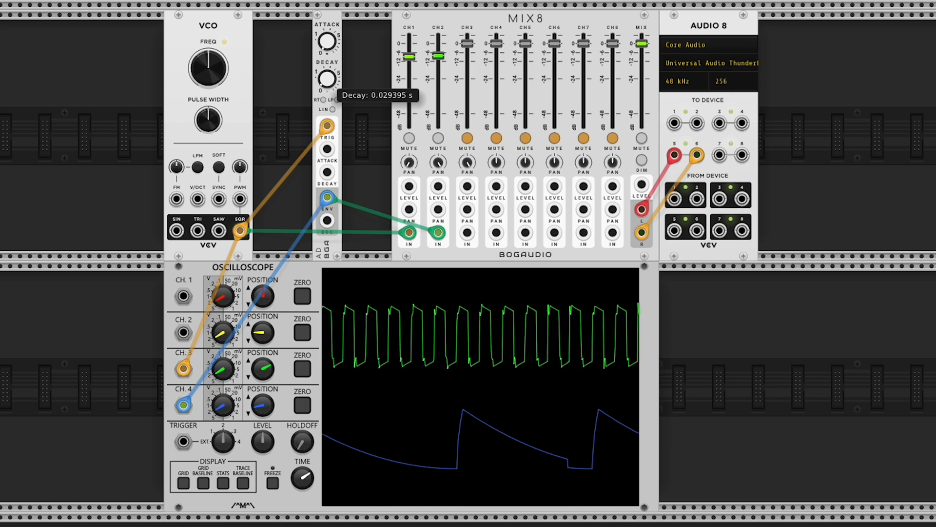
{"action": "left_click_drag", "start_coordinate": [326, 76], "coordinate": [327, 75]}
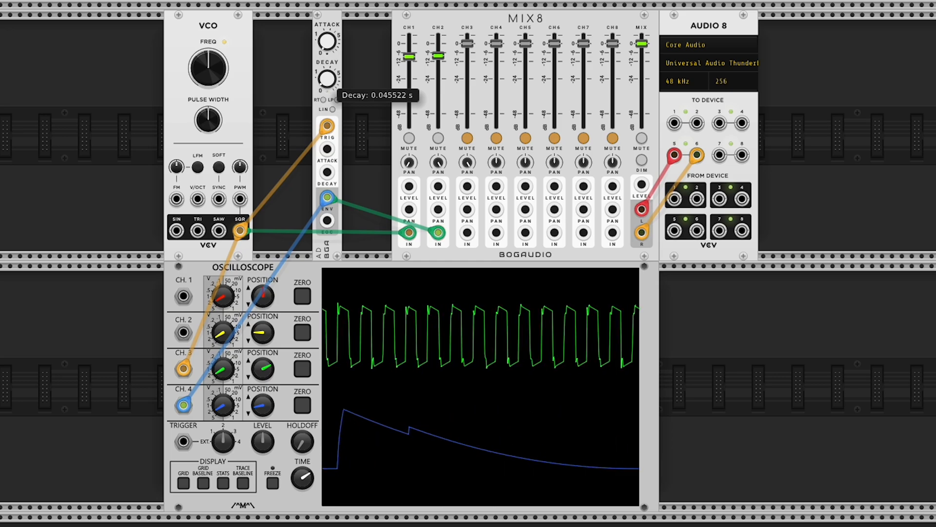
- Mute MIX8 channel 1 and reshape the AD envelope with an attack of 0.0032661 s, a shorter decay and a linear response
{"action": "left_click", "coordinate": [409, 138]}
{"action": "left_click_drag", "start_coordinate": [327, 78], "coordinate": [327, 76]}
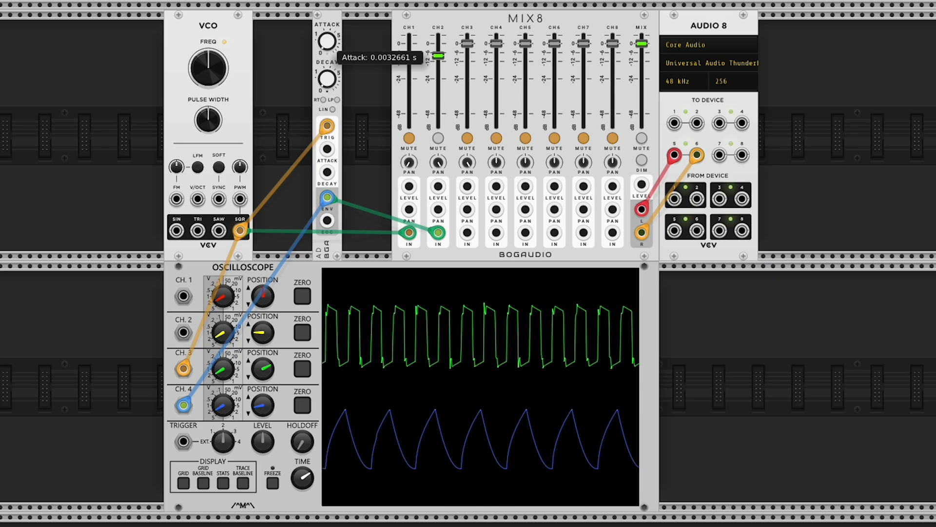
{"action": "left_click", "coordinate": [332, 110]}
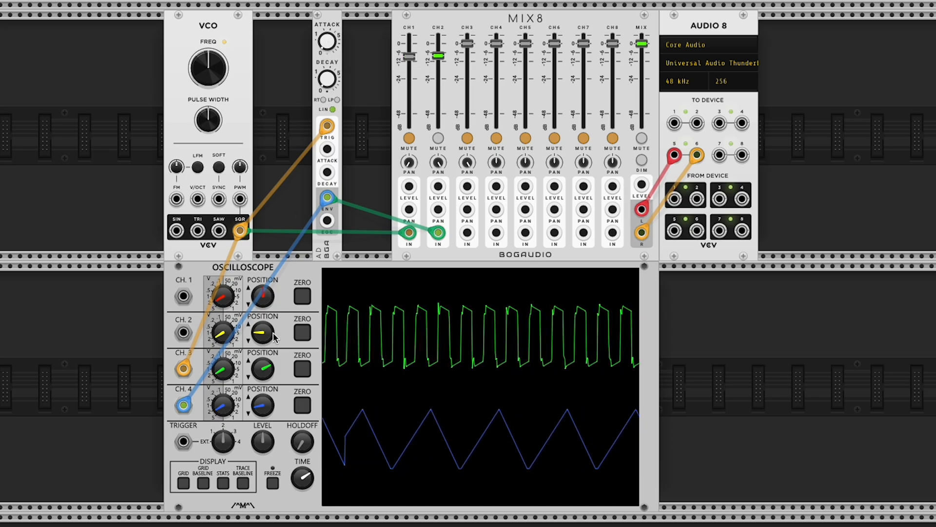
- Try an AD attack of 0.0098127 s, then settle on a decay of 0.0052402 s and an attack of 0.0070257 s, freezing the oscilloscope trace between changes
{"action": "left_click", "coordinate": [273, 483]}
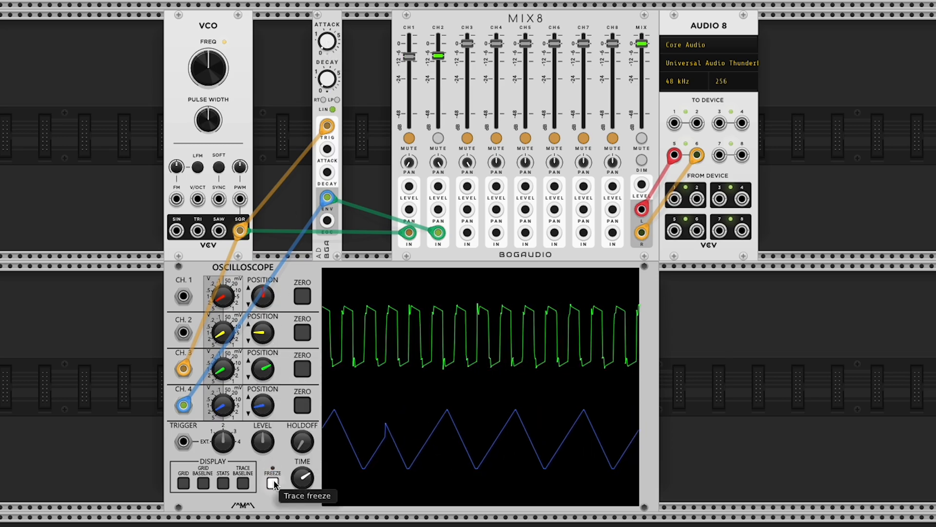
{"action": "left_click_drag", "start_coordinate": [332, 43], "coordinate": [332, 37]}
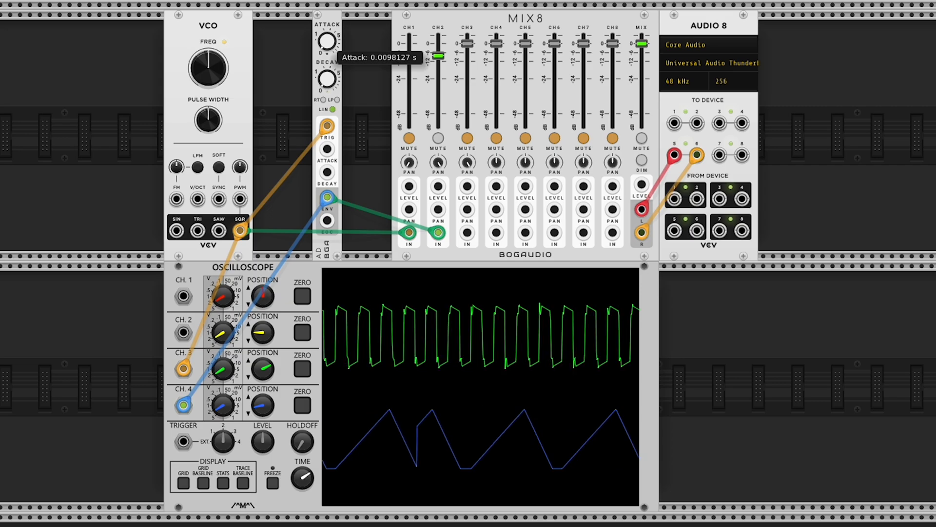
{"action": "left_click", "coordinate": [272, 483]}
{"action": "left_click_drag", "start_coordinate": [327, 79], "coordinate": [327, 82]}
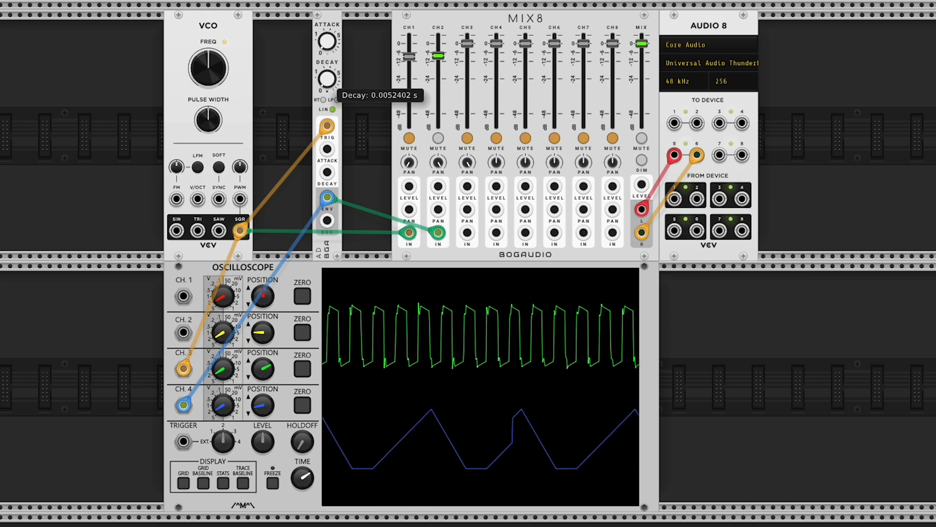
{"action": "left_click_drag", "start_coordinate": [325, 37], "coordinate": [325, 39]}
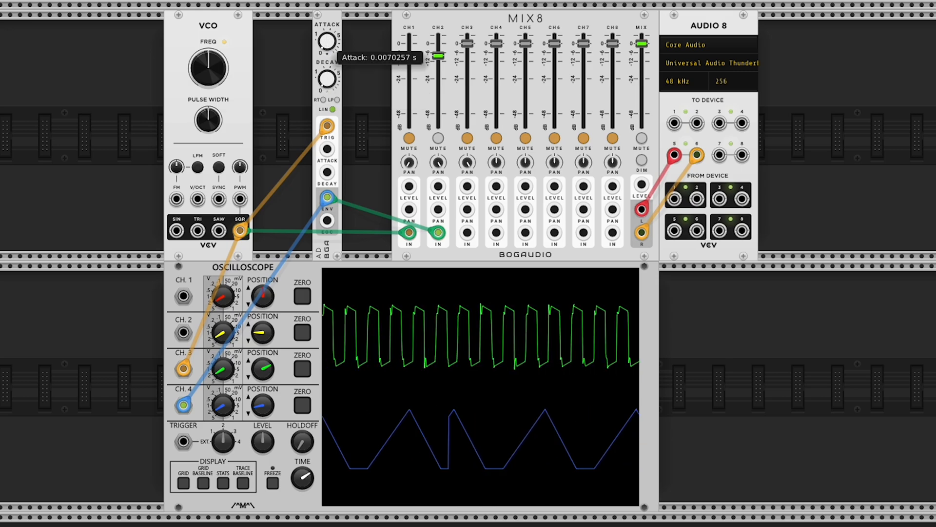
{"action": "left_click", "coordinate": [273, 484]}
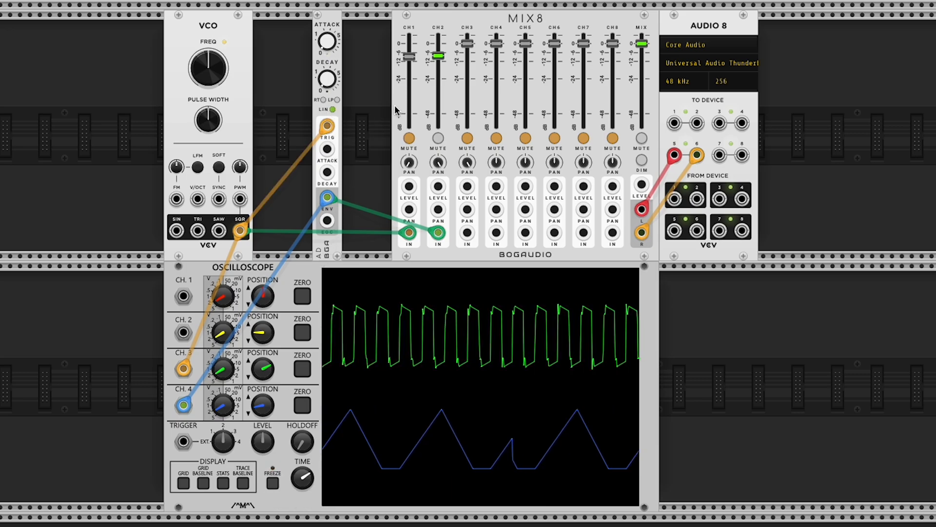
- Mute MIX8 channel 2, shift the AD module towards the mixer, and add a Bogaudio ASR module between the VCO and AD
{"action": "left_click", "coordinate": [438, 140]}
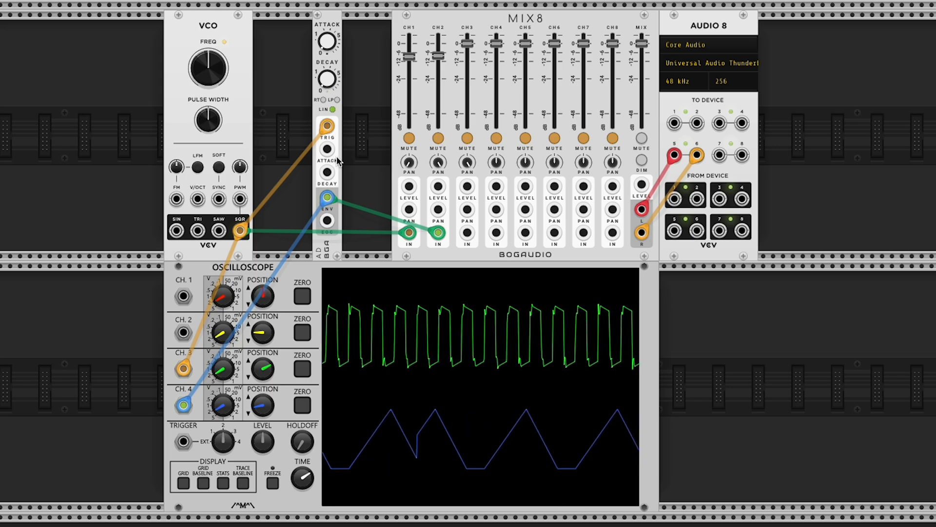
{"action": "left_click_drag", "start_coordinate": [336, 160], "coordinate": [375, 160]}
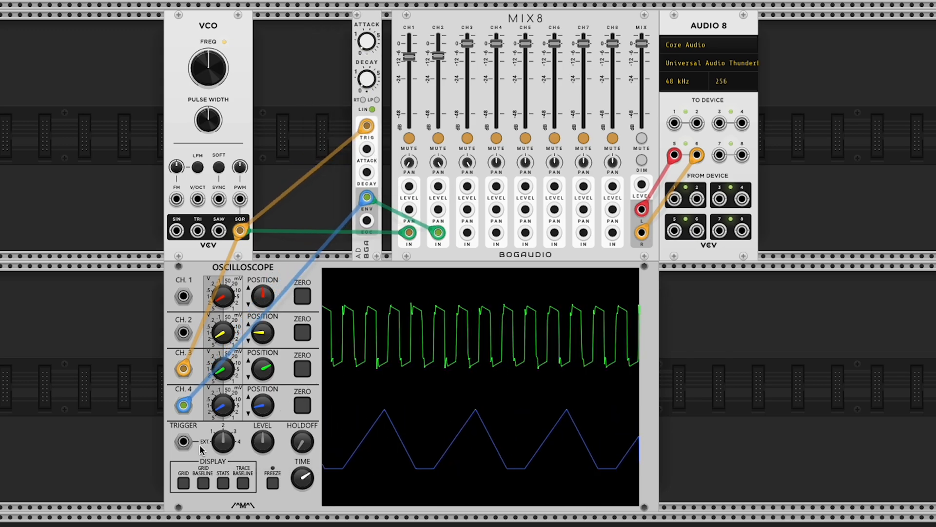
{"action": "double_click", "coordinate": [307, 140]}
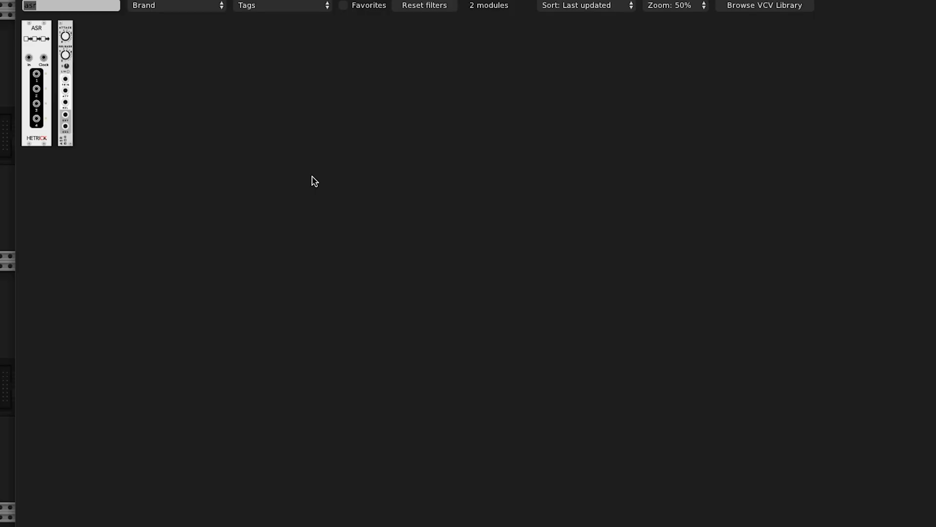
{"action": "left_click", "coordinate": [64, 90]}
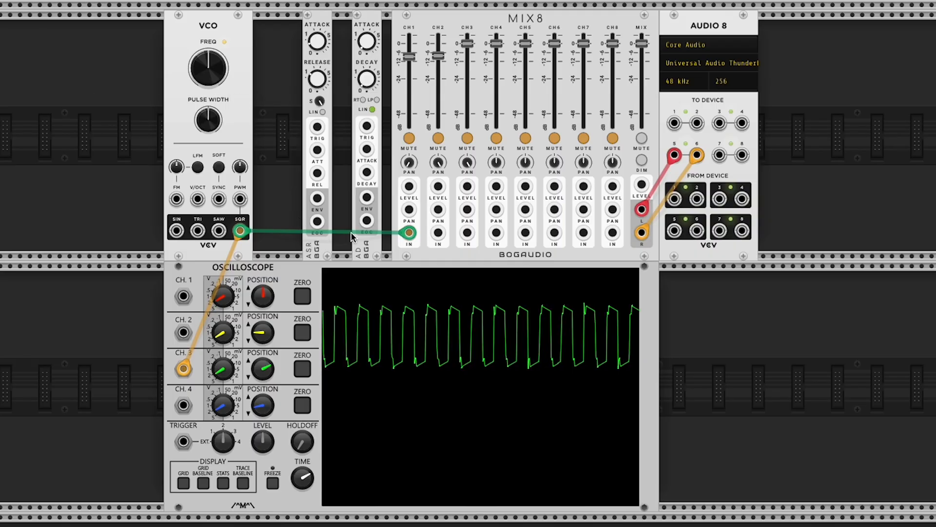
- Patch the ASR envelope output to MIX8 channel 2 and oscilloscope channel 4, feed its trigger from the VCO square output, and unmute channel 2
{"action": "left_click_drag", "start_coordinate": [444, 239], "coordinate": [317, 198]}
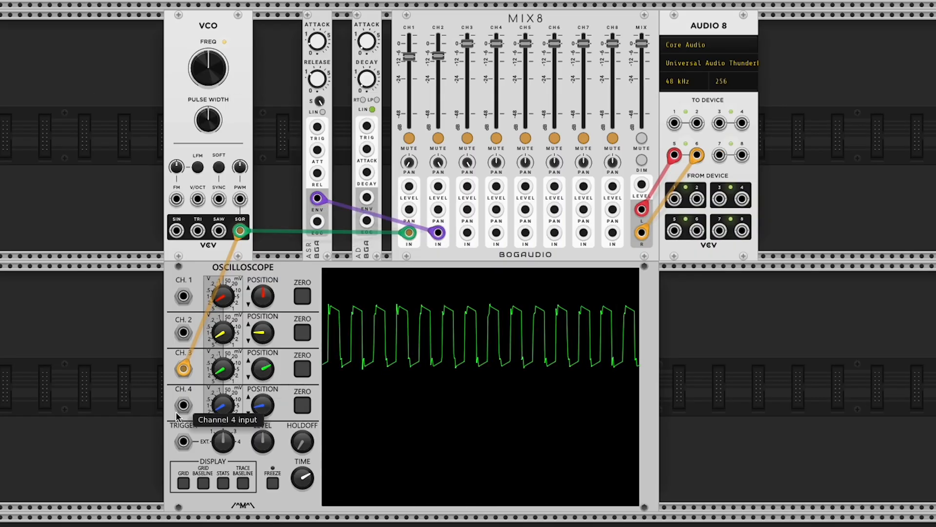
{"action": "mouse_move", "coordinate": [185, 405]}
{"action": "left_mouse_down"}
{"action": "mouse_move", "coordinate": [289, 224]}
{"action": "mouse_move", "coordinate": [317, 198]}
{"action": "left_mouse_up"}
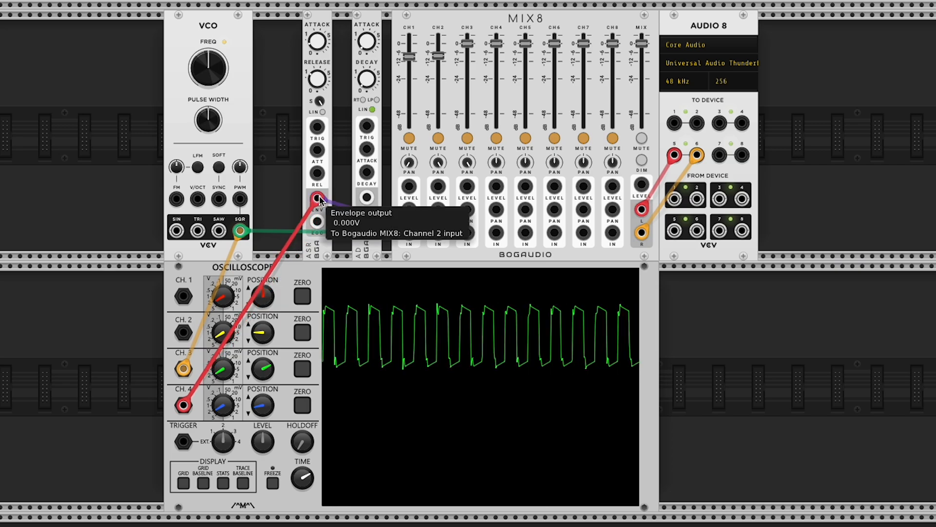
{"action": "left_click_drag", "start_coordinate": [318, 128], "coordinate": [240, 232]}
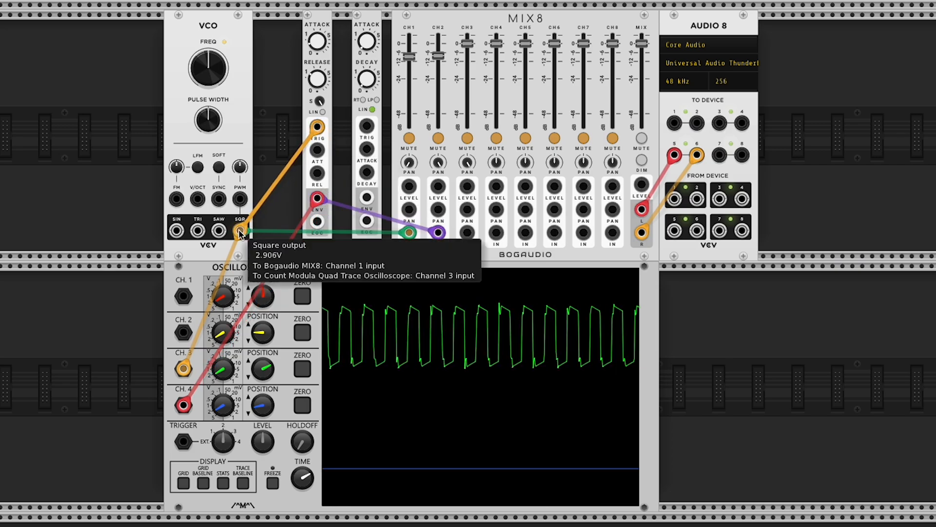
{"action": "left_click", "coordinate": [438, 138]}
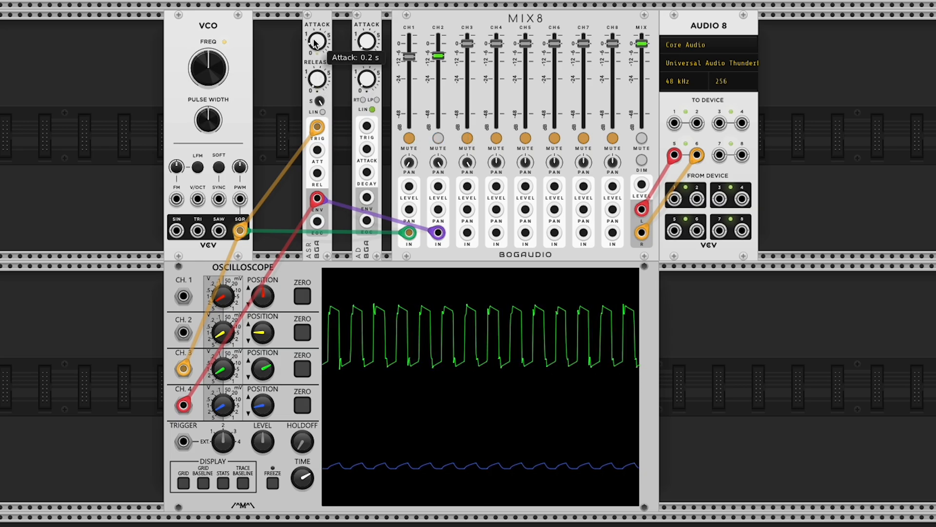
- Shorten the ASR envelope's attack and release, and expand the oscilloscope's time scale to inspect the frozen waveform
{"action": "left_click_drag", "start_coordinate": [315, 42], "coordinate": [316, 53]}
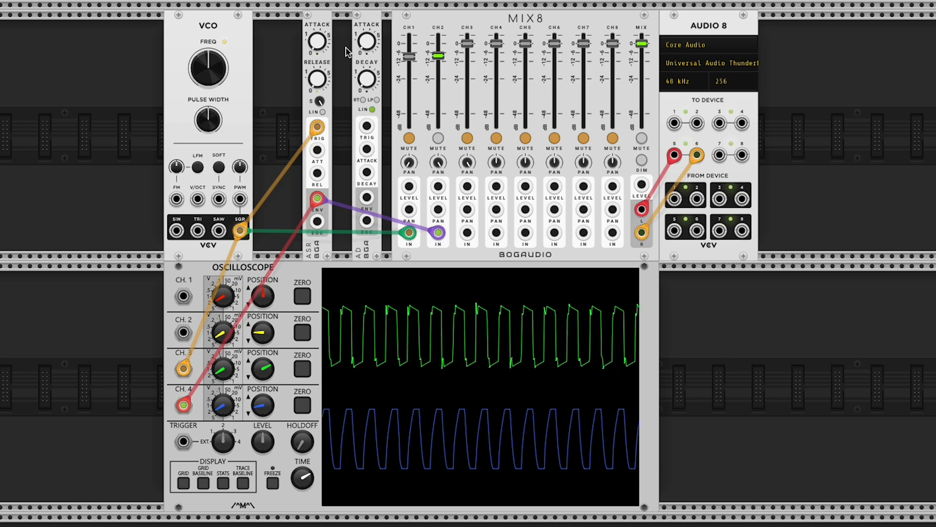
{"action": "left_click", "coordinate": [272, 483]}
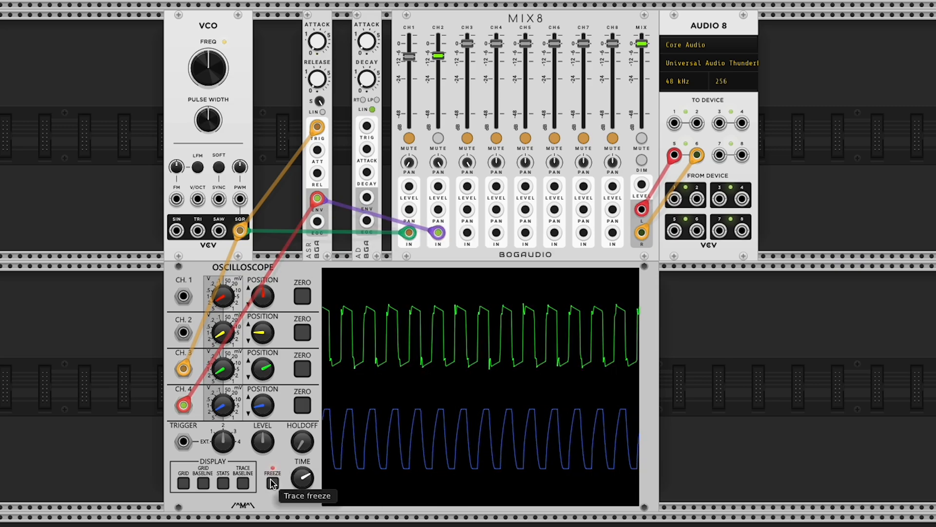
{"action": "left_click", "coordinate": [271, 481]}
{"action": "left_click_drag", "start_coordinate": [305, 479], "coordinate": [305, 469]}
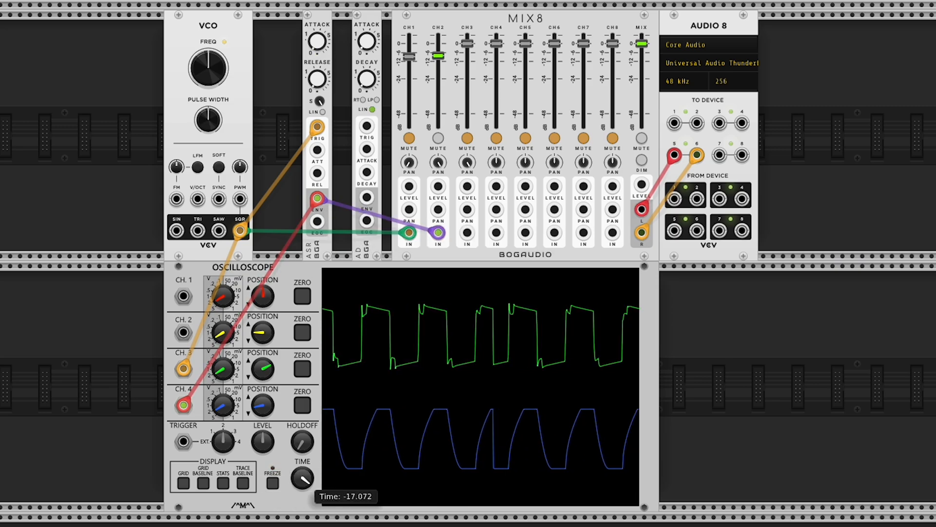
{"action": "left_click", "coordinate": [273, 483]}
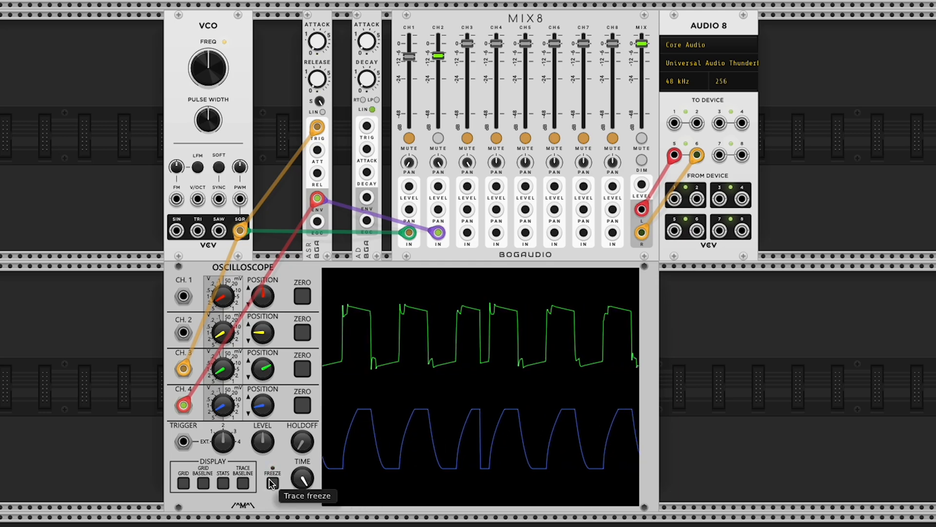
{"action": "left_click", "coordinate": [272, 483]}
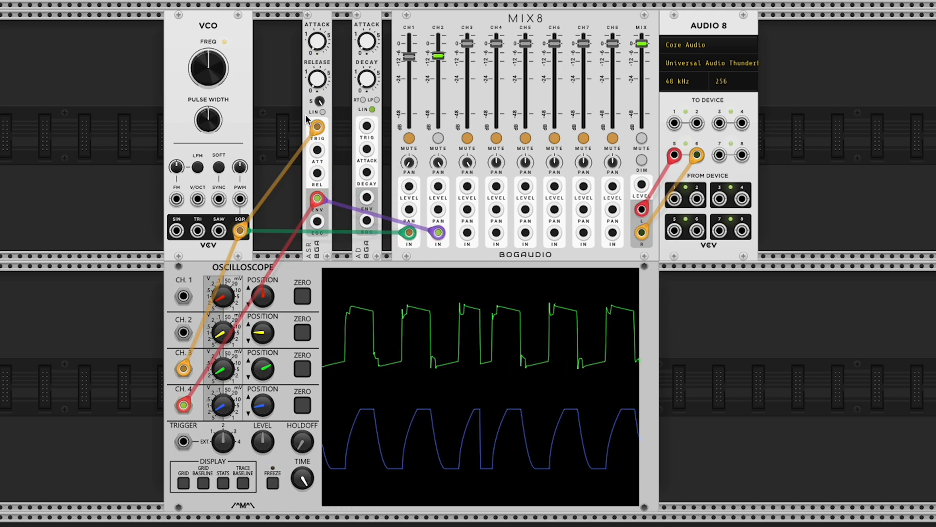
- Switch the ASR envelope to linear response and vary its release and attack, including an attack of 0.00023225 s
{"action": "left_click", "coordinate": [273, 484]}
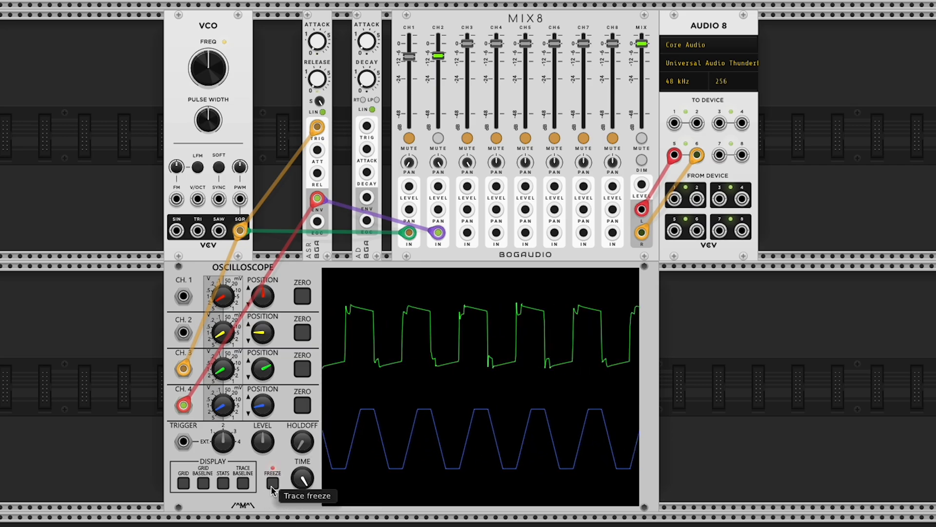
{"action": "left_click", "coordinate": [272, 483]}
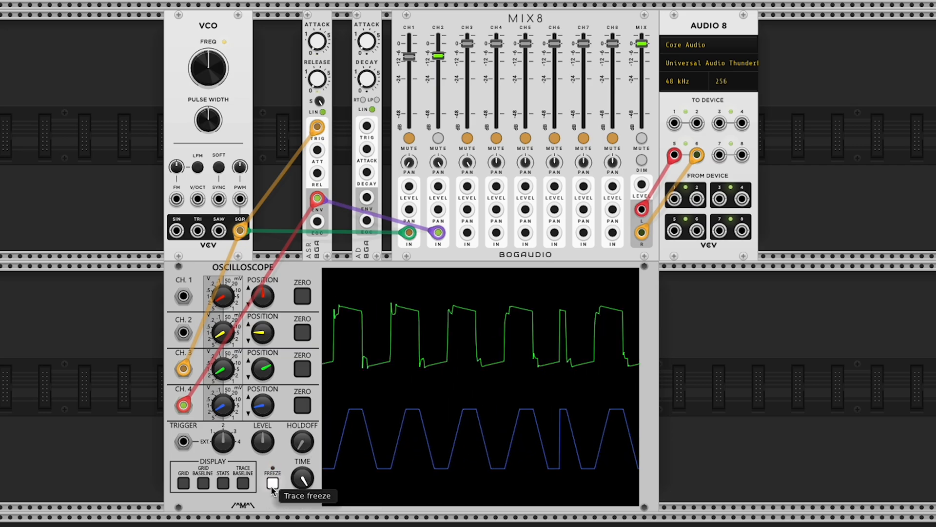
{"action": "left_click_drag", "start_coordinate": [320, 80], "coordinate": [319, 56]}
{"action": "left_click", "coordinate": [212, 384]}
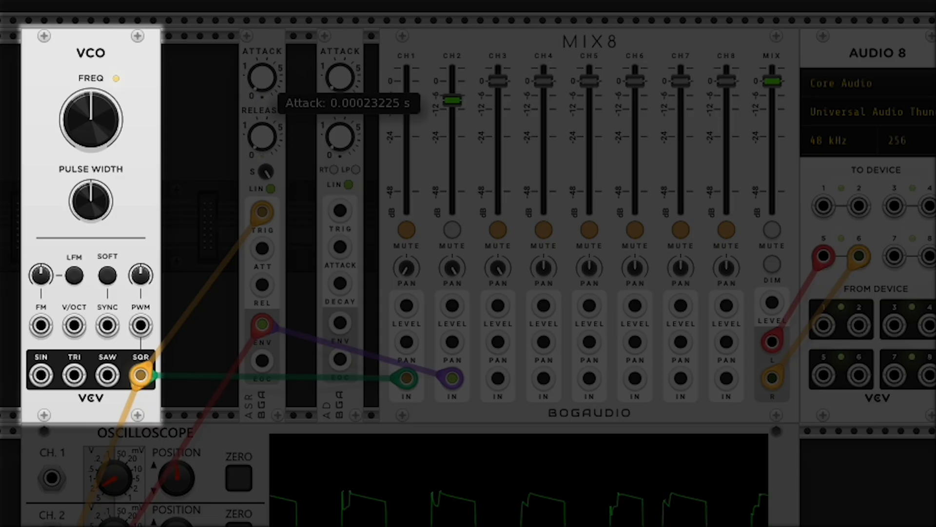
{"action": "left_click_drag", "start_coordinate": [263, 78], "coordinate": [263, 64]}
{"action": "left_click_drag", "start_coordinate": [265, 133], "coordinate": [265, 123]}
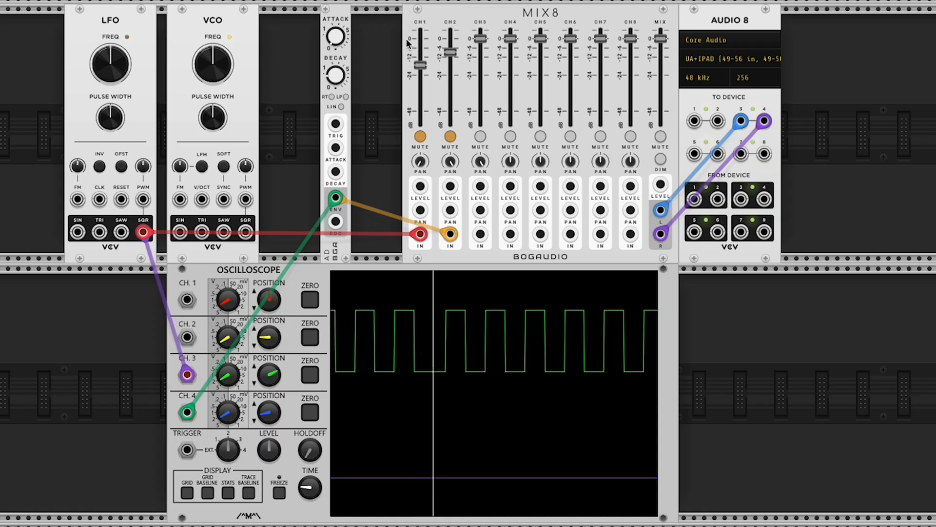
- Patch the LFO's square output into the AD trigger input and unmute MIX8 channels 1 and 2
{"action": "mouse_move", "coordinate": [336, 123]}
{"action": "left_mouse_down"}
{"action": "mouse_move", "coordinate": [239, 193]}
{"action": "mouse_move", "coordinate": [143, 232]}
{"action": "left_mouse_up"}
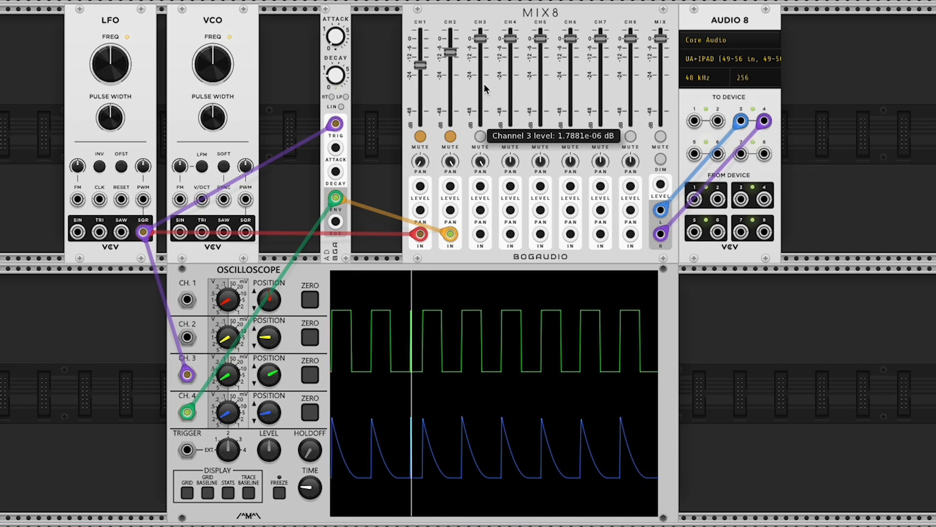
{"action": "left_click", "coordinate": [450, 137]}
{"action": "left_click", "coordinate": [421, 137]}
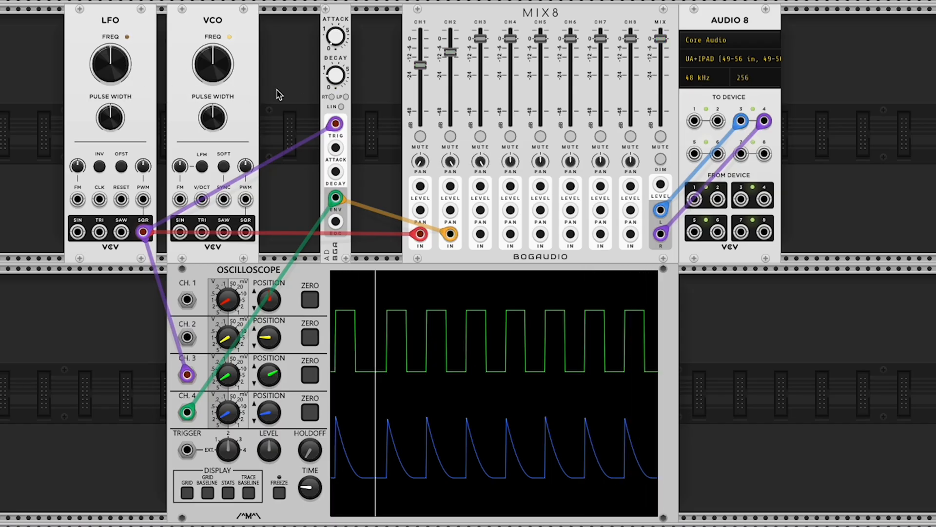
- Raise the LFO frequency to 1024 Hz, shorten the AD decay to 0.00092902 s with retriggering on, and expand the oscilloscope's time scale
{"action": "left_click_drag", "start_coordinate": [129, 81], "coordinate": [129, 41]}
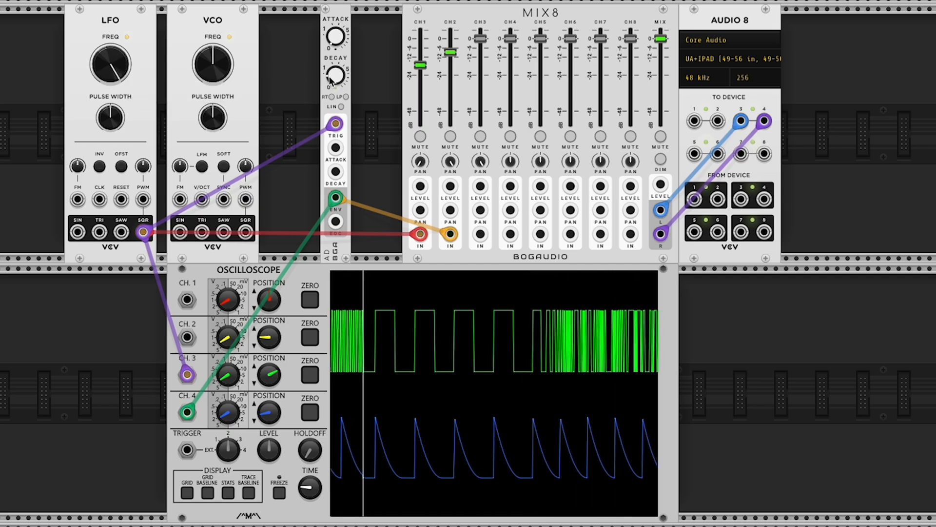
{"action": "mouse_move", "coordinate": [329, 80]}
{"action": "left_mouse_down"}
{"action": "mouse_move", "coordinate": [331, 94]}
{"action": "mouse_move", "coordinate": [339, 78]}
{"action": "left_mouse_up"}
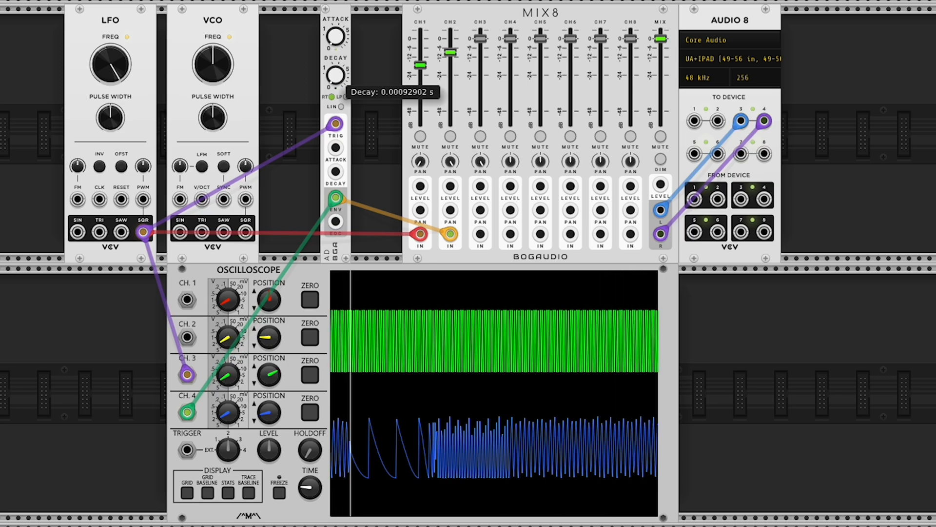
{"action": "left_click_drag", "start_coordinate": [310, 487], "coordinate": [310, 493]}
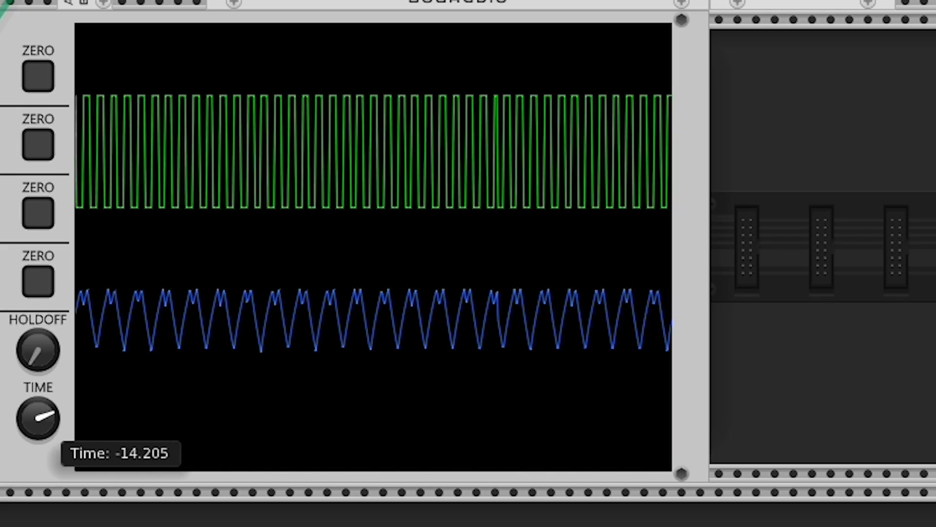
{"action": "left_click_drag", "start_coordinate": [38, 418], "coordinate": [38, 421]}
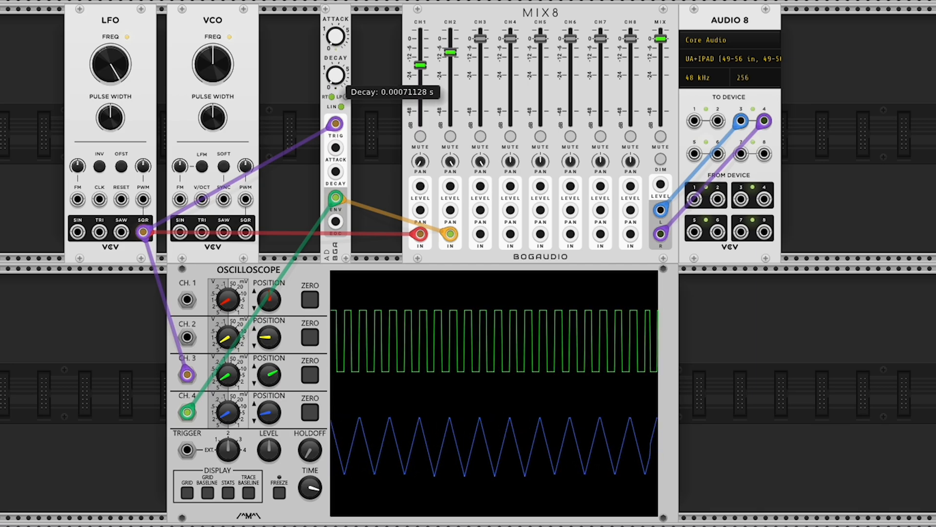
- Switch the AD envelope to logarithmic response and raise its decay slightly
{"action": "left_click", "coordinate": [342, 106]}
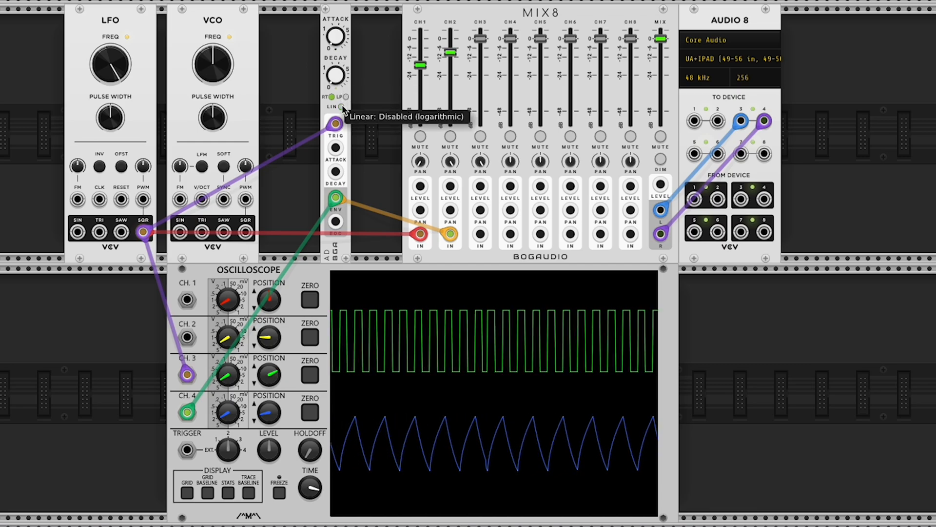
{"action": "left_click_drag", "start_coordinate": [335, 74], "coordinate": [335, 68]}
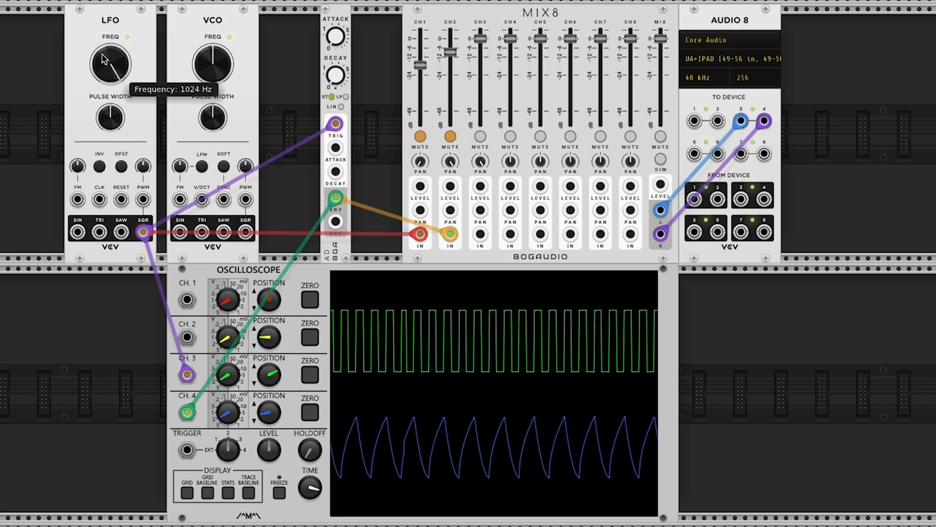
- Reset the LFO frequency to its default, lengthen the AD decay to 0.28859 s, and adjust the oscilloscope's time scale to the slower signal
{"action": "double_click", "coordinate": [106, 58]}
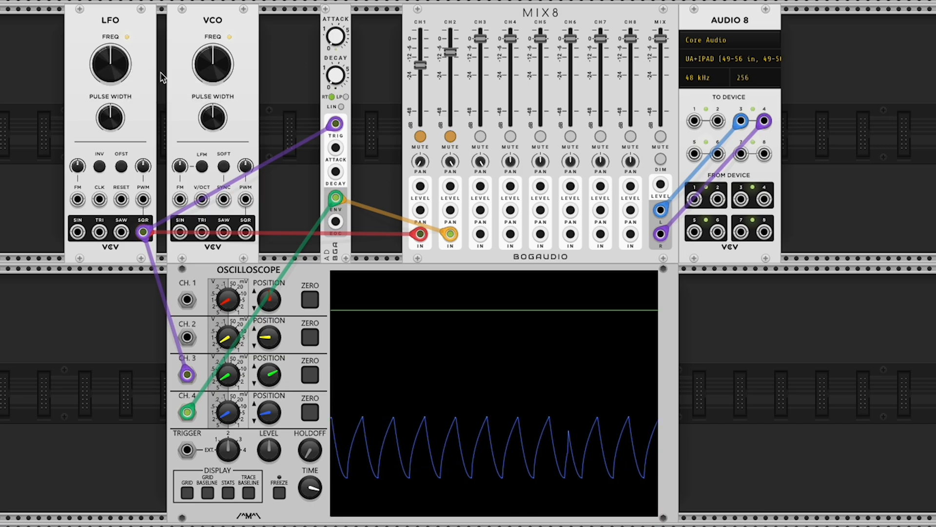
{"action": "left_click_drag", "start_coordinate": [335, 75], "coordinate": [335, 53]}
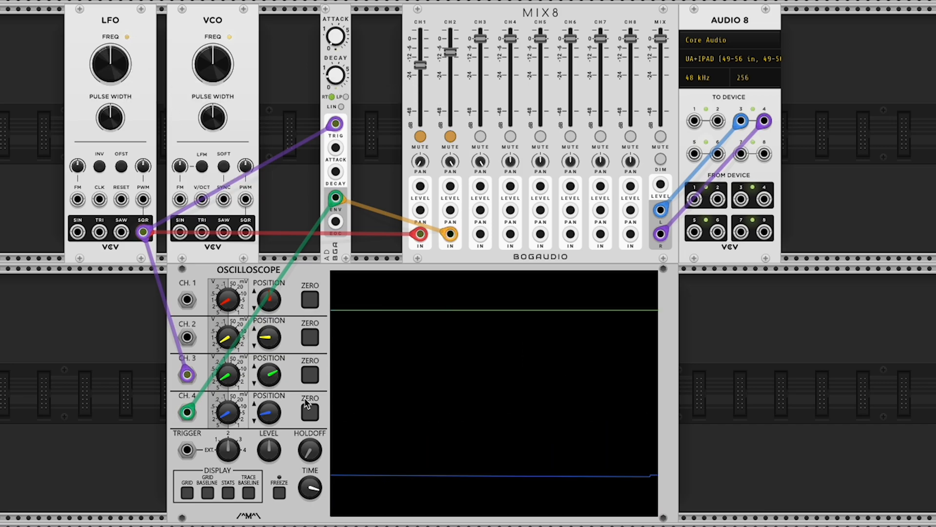
{"action": "mouse_move", "coordinate": [310, 487]}
{"action": "left_mouse_down"}
{"action": "mouse_move", "coordinate": [310, 503]}
{"action": "mouse_move", "coordinate": [310, 492]}
{"action": "left_mouse_up"}
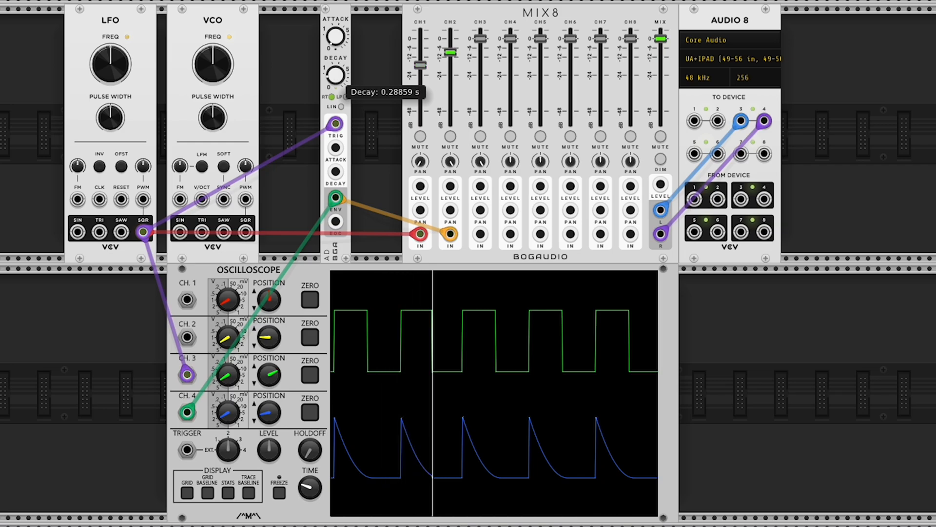
- Lengthen the AD decay well beyond the LFO cycle and raise the LFO frequency while retriggering remains on
{"action": "left_click_drag", "start_coordinate": [336, 76], "coordinate": [336, 22]}
{"action": "left_click_drag", "start_coordinate": [110, 63], "coordinate": [110, 42]}
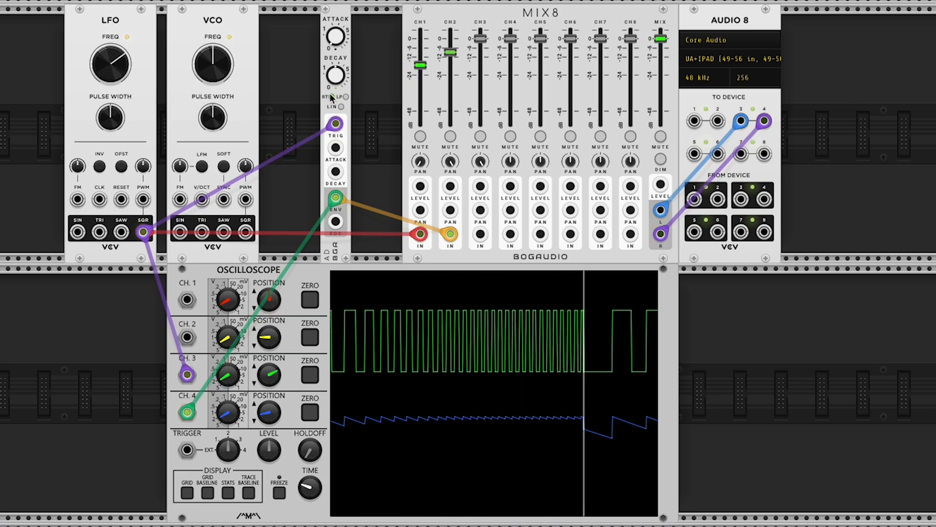
{"action": "left_click_drag", "start_coordinate": [336, 77], "coordinate": [336, 64]}
{"action": "left_click_drag", "start_coordinate": [335, 75], "coordinate": [336, 51]}
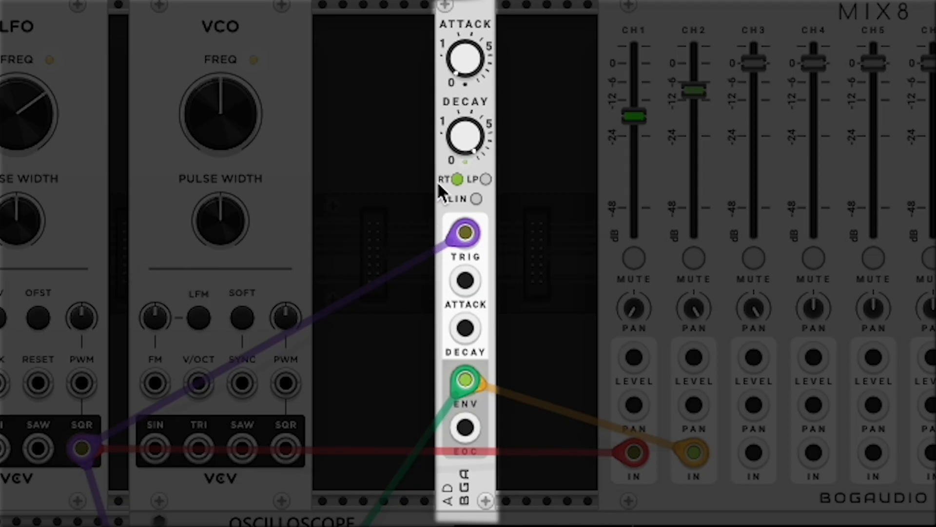
- Turn off retriggering on the AD envelope and reset the LFO frequency to its default
{"action": "left_click", "coordinate": [453, 178]}
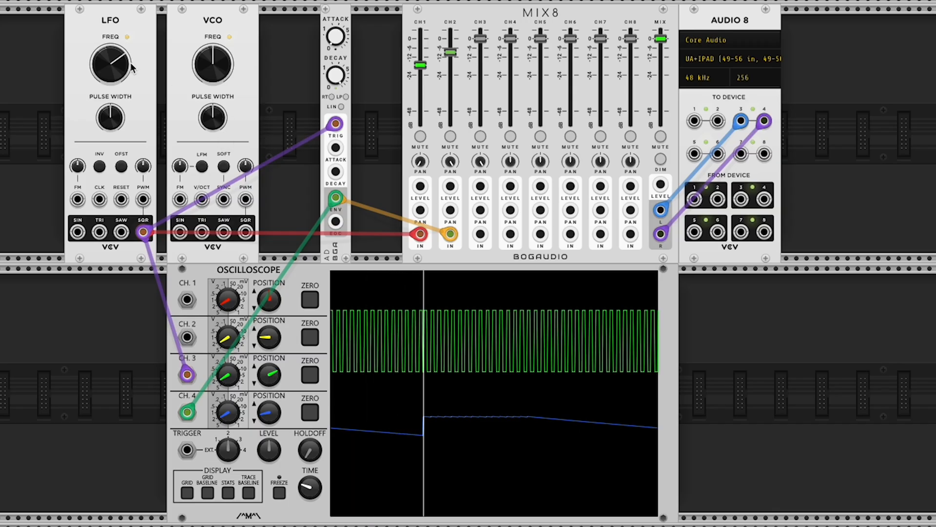
{"action": "mouse_move", "coordinate": [117, 73]}
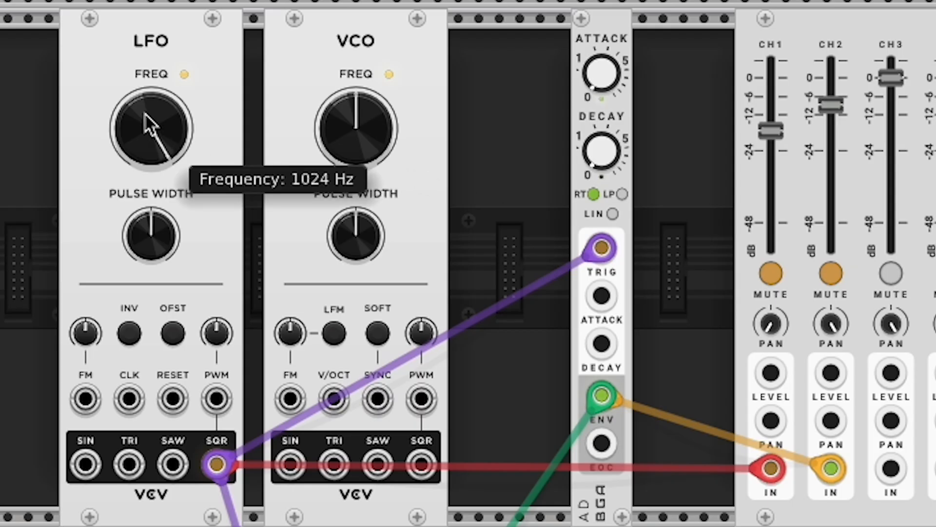
{"action": "double_click", "coordinate": [110, 62]}
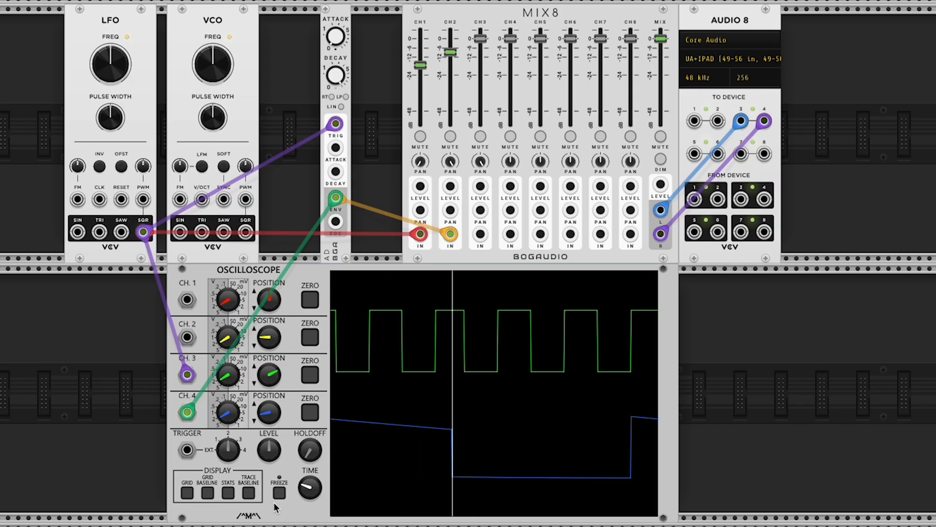
- Set the AD decay to 0.17564 s and lengthen it in stages through 0.60409 s and 1.0739 s to at least 1.386 s
{"action": "mouse_move", "coordinate": [336, 75]}
{"action": "left_mouse_down"}
{"action": "mouse_move", "coordinate": [337, 109]}
{"action": "mouse_move", "coordinate": [336, 79]}
{"action": "left_mouse_up"}
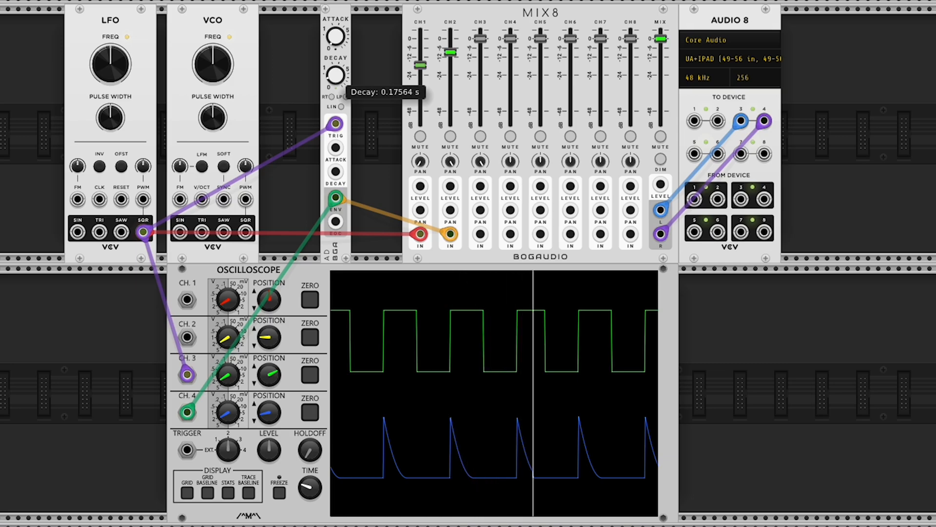
{"action": "left_click_drag", "start_coordinate": [337, 79], "coordinate": [336, 68]}
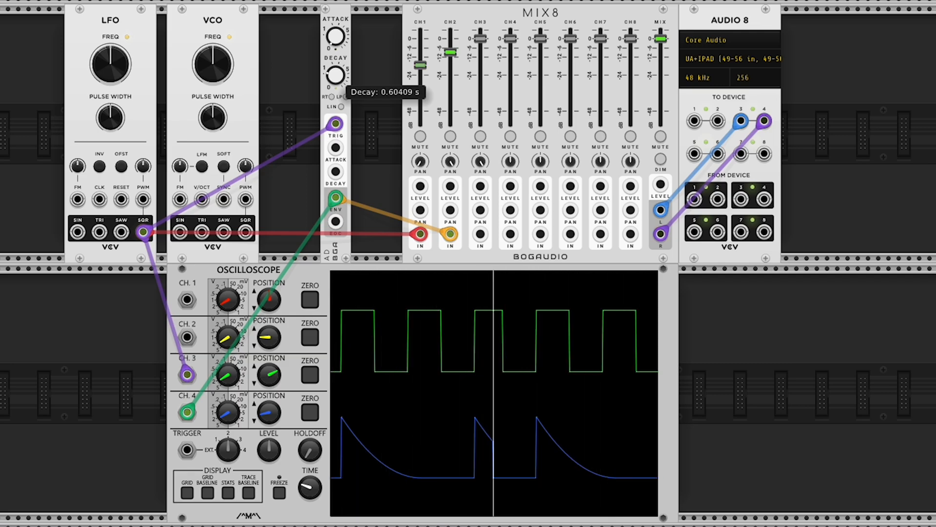
{"action": "left_click_drag", "start_coordinate": [335, 75], "coordinate": [336, 64]}
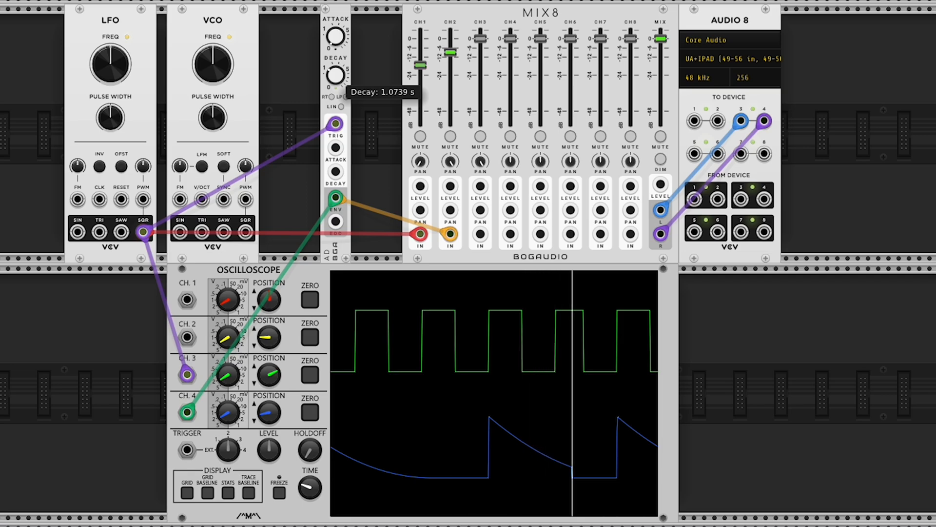
{"action": "left_click_drag", "start_coordinate": [336, 64], "coordinate": [336, 62]}
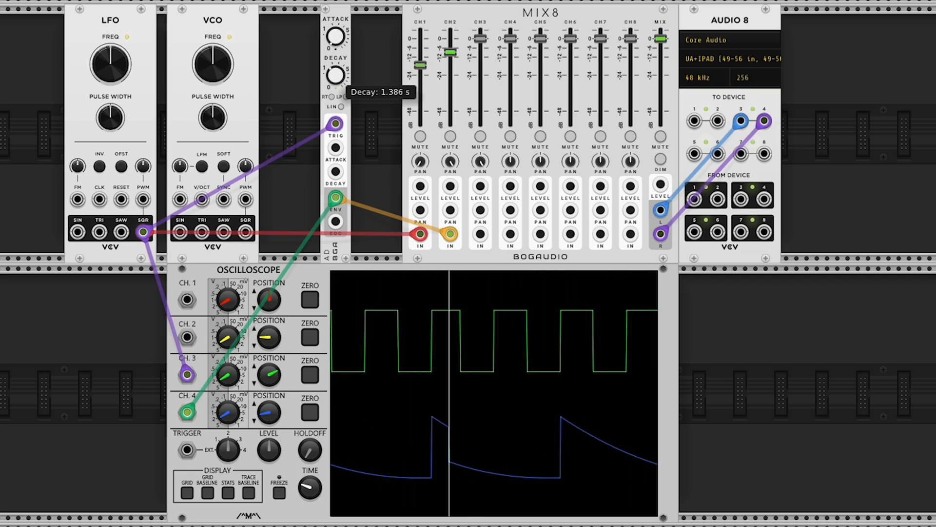
{"action": "left_click_drag", "start_coordinate": [336, 62], "coordinate": [335, 61]}
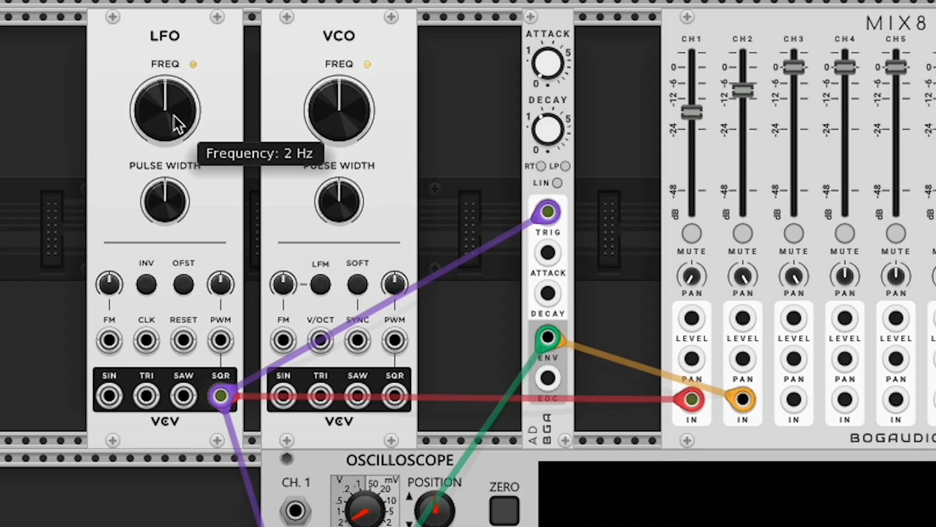
- Raise the LFO to 1024 Hz with a much shorter AD decay, and set the oscilloscope's time to -16.954
{"action": "left_click_drag", "start_coordinate": [115, 66], "coordinate": [115, 54]}
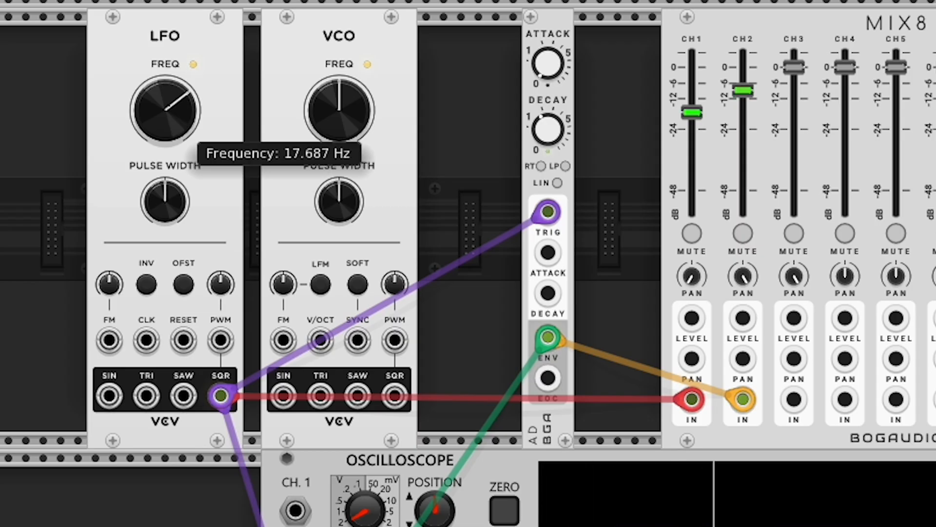
{"action": "left_click_drag", "start_coordinate": [165, 110], "coordinate": [164, 97]}
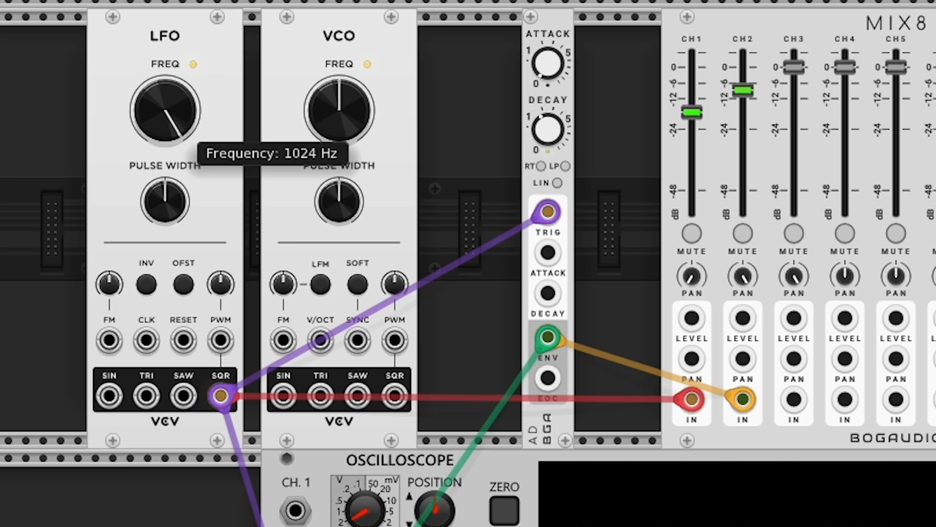
{"action": "left_click_drag", "start_coordinate": [548, 128], "coordinate": [548, 130]}
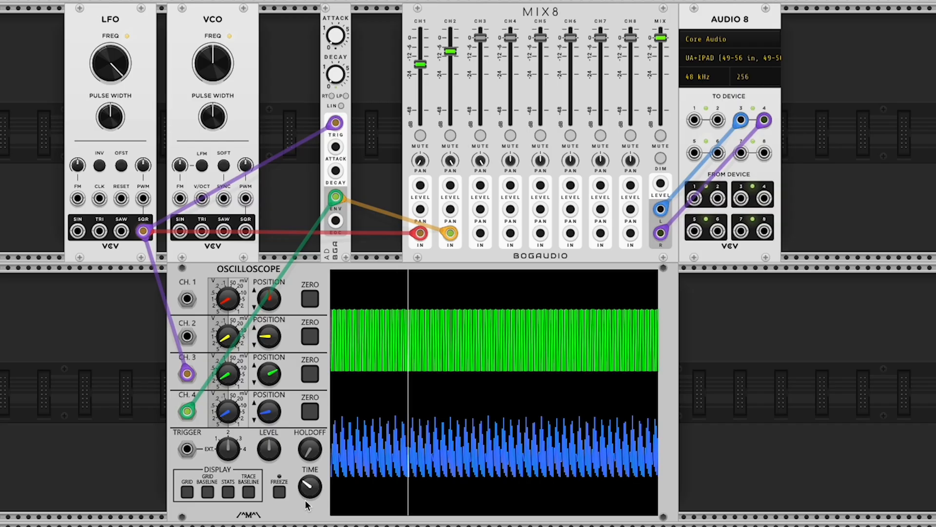
{"action": "left_click_drag", "start_coordinate": [309, 490], "coordinate": [309, 281]}
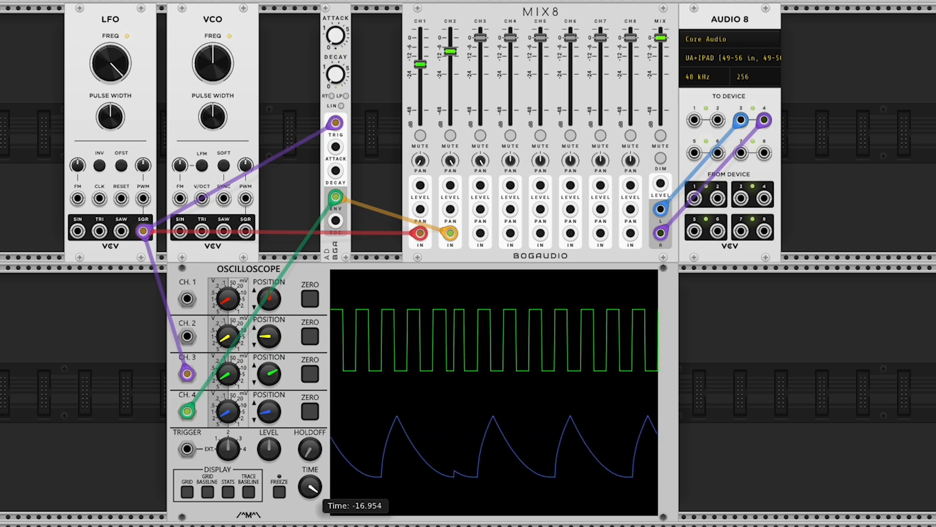
- Freeze the oscilloscope trace to compare trigger and envelope cycles, repeating it with an AD decay of about 0.0037161 s before releasing it
{"action": "left_click", "coordinate": [279, 492]}
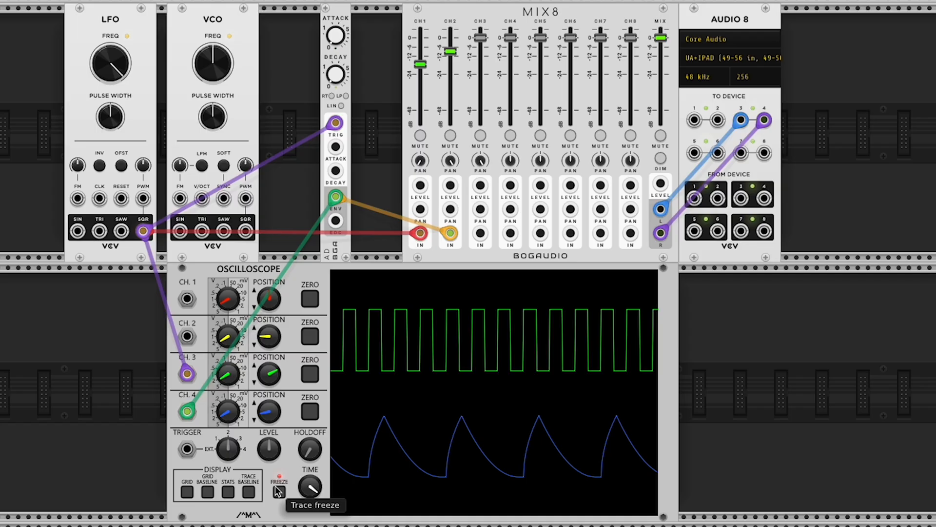
{"action": "mouse_move", "coordinate": [339, 77]}
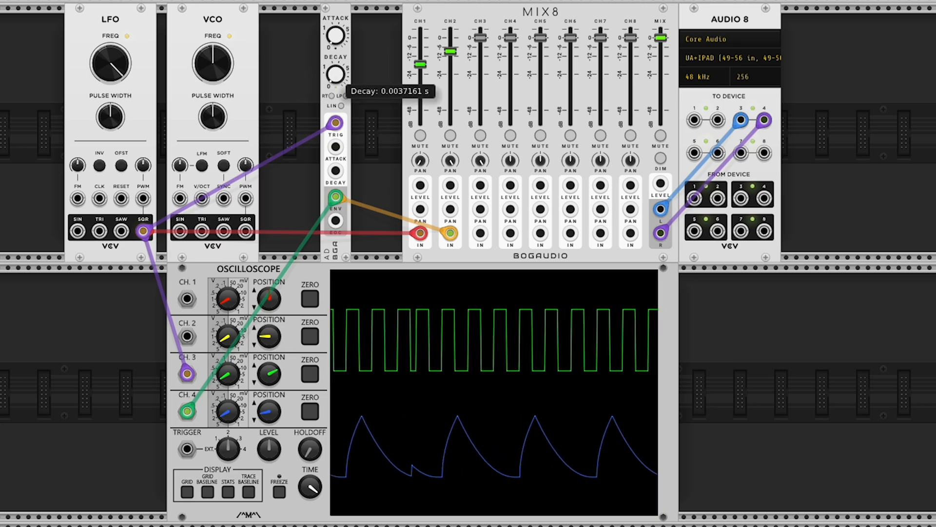
{"action": "left_click", "coordinate": [279, 491]}
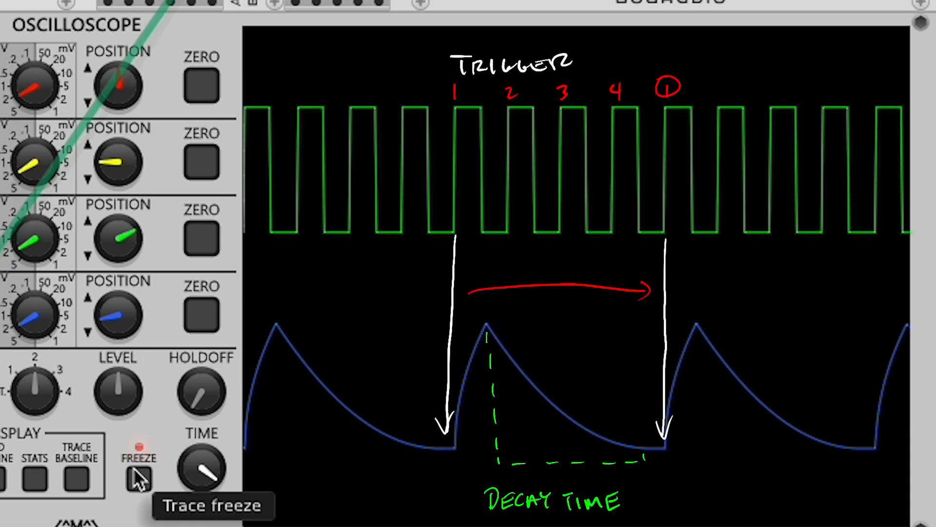
{"action": "left_click", "coordinate": [134, 469]}
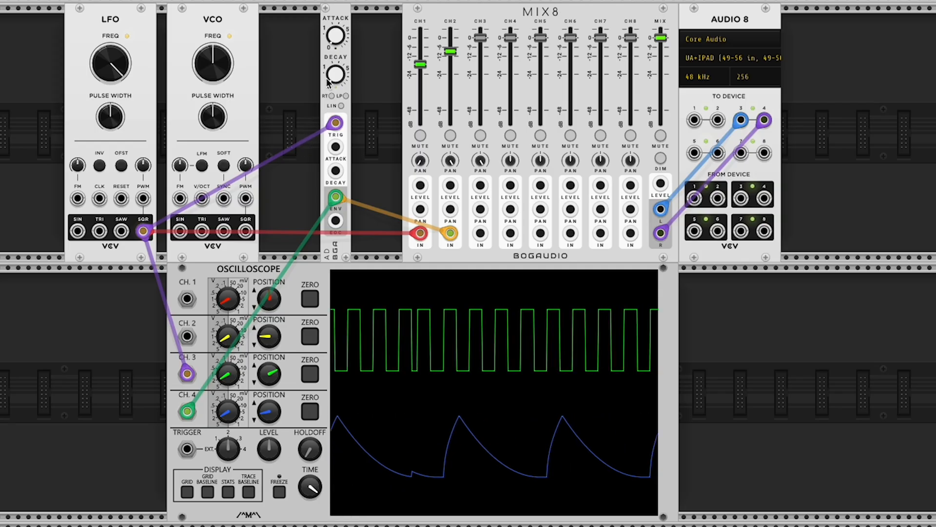
- Lengthen the AD decay in small increments to 0.0083612 s, freezing the oscilloscope trace to compare the cycles
{"action": "left_click_drag", "start_coordinate": [336, 74], "coordinate": [336, 70]}
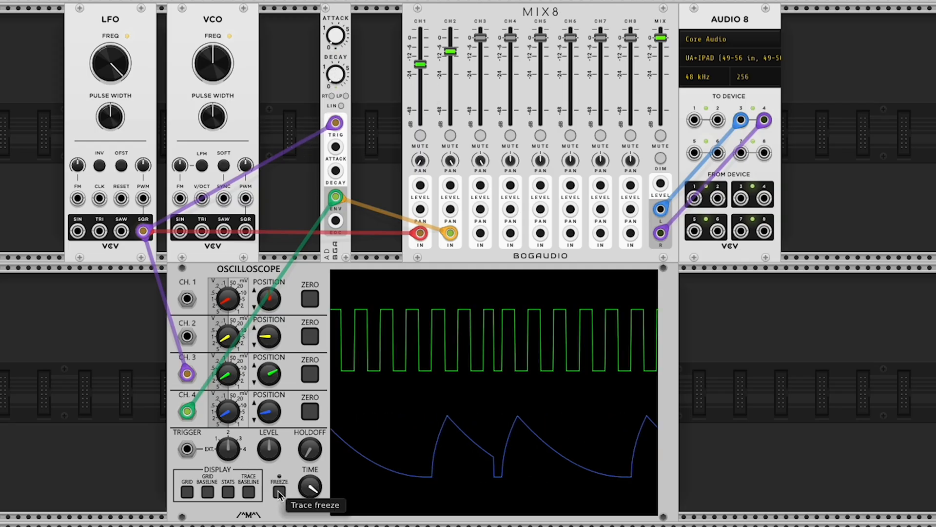
{"action": "left_click", "coordinate": [278, 491]}
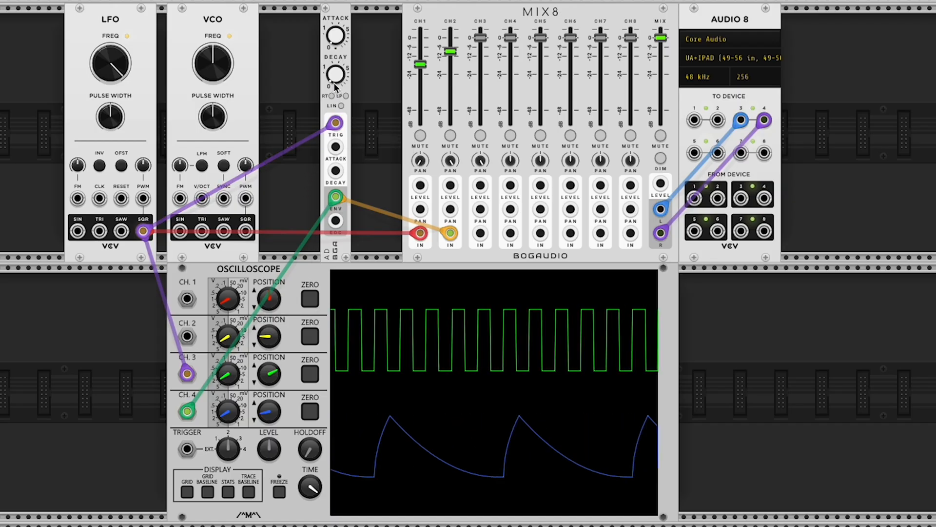
{"action": "left_click_drag", "start_coordinate": [339, 77], "coordinate": [338, 75]}
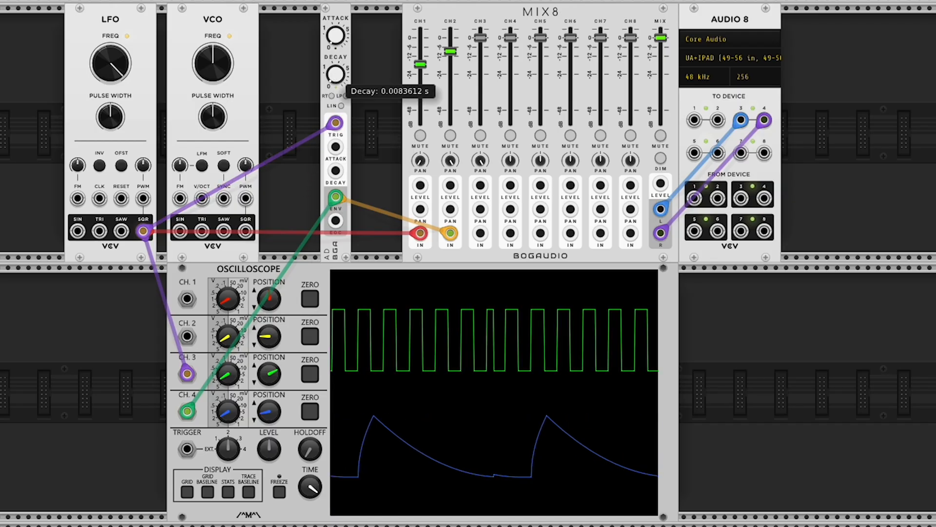
{"action": "left_click", "coordinate": [278, 487]}
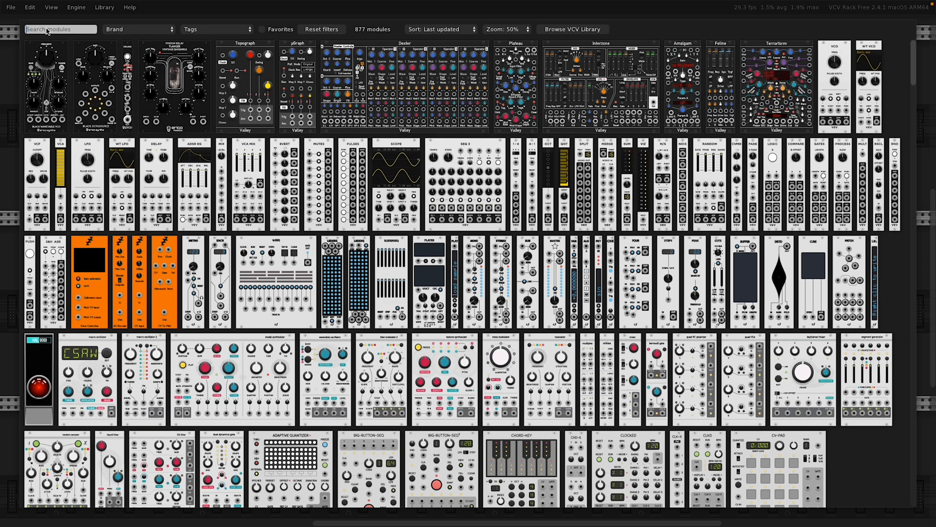
- Search the module browser for the segment generator
{"action": "type", "text": "S"}
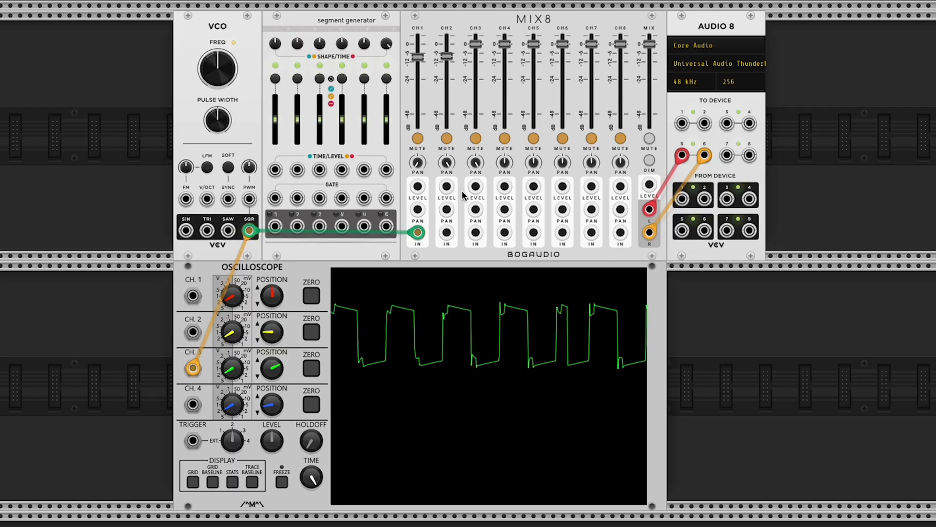
- Patch the VCO square output into the segment generator's stage 6 gate, and its stage 6 envelope output to MIX8 channel 2 and oscilloscope channel 4
{"action": "mouse_move", "coordinate": [417, 92]}
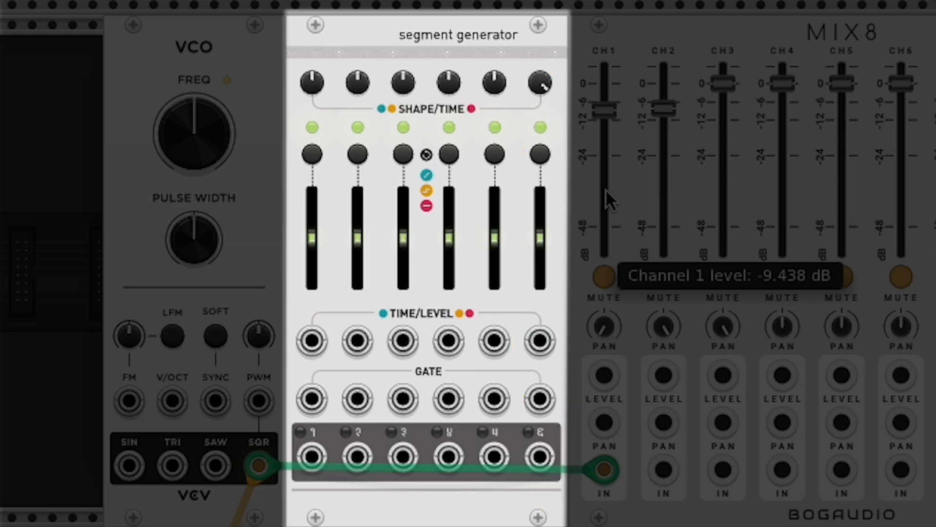
{"action": "left_click", "coordinate": [543, 153]}
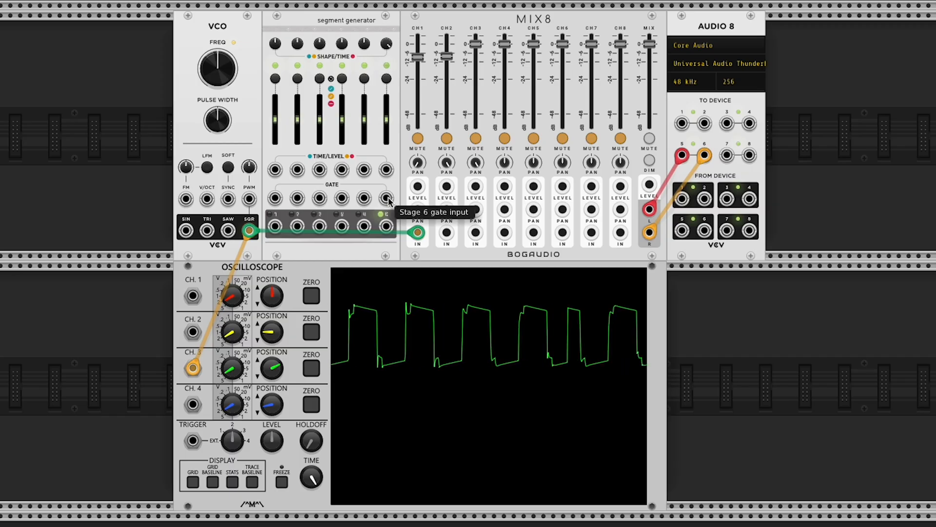
{"action": "left_click_drag", "start_coordinate": [540, 395], "coordinate": [299, 465]}
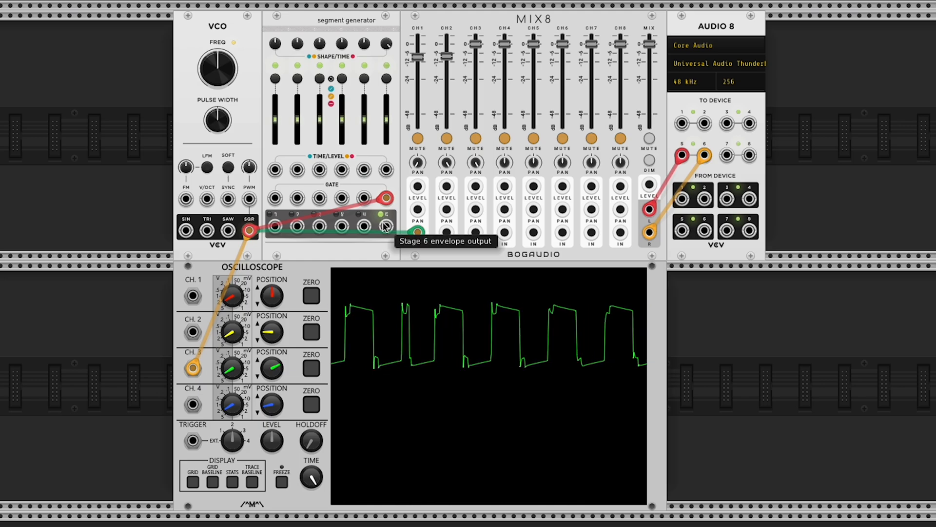
{"action": "left_click_drag", "start_coordinate": [386, 225], "coordinate": [451, 235]}
{"action": "left_click_drag", "start_coordinate": [198, 413], "coordinate": [386, 226]}
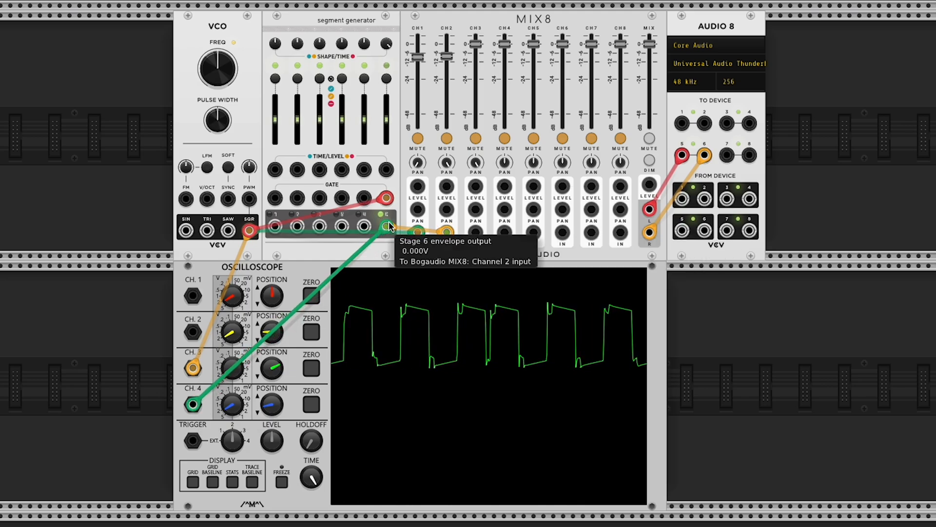
- Unmute MIX8 channels 2 and 1 and lower the segment generator's stage 6 level to 35.4%
{"action": "left_click", "coordinate": [447, 139]}
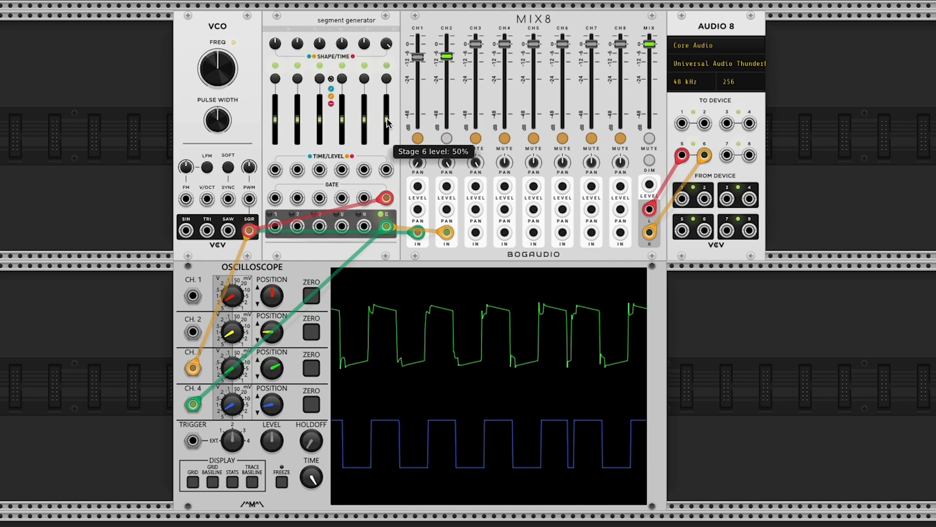
{"action": "left_click_drag", "start_coordinate": [388, 118], "coordinate": [388, 124]}
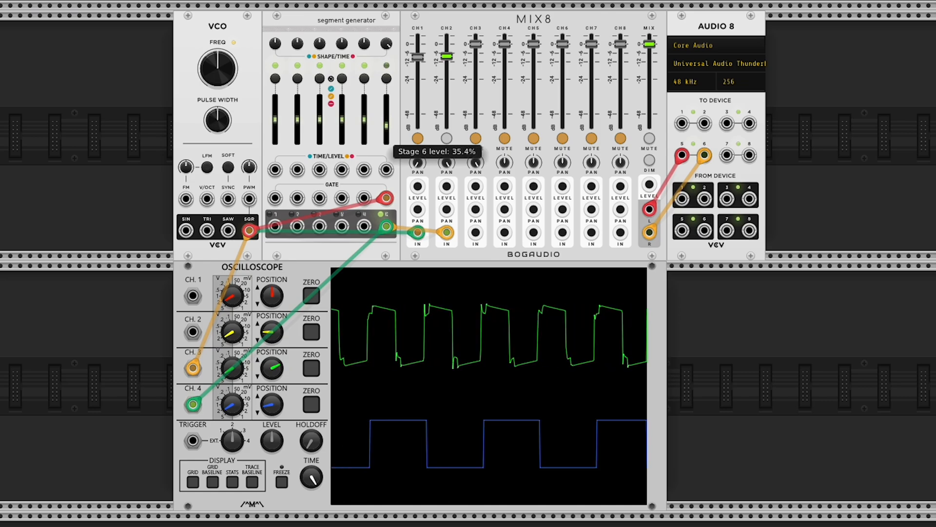
{"action": "left_click", "coordinate": [418, 138]}
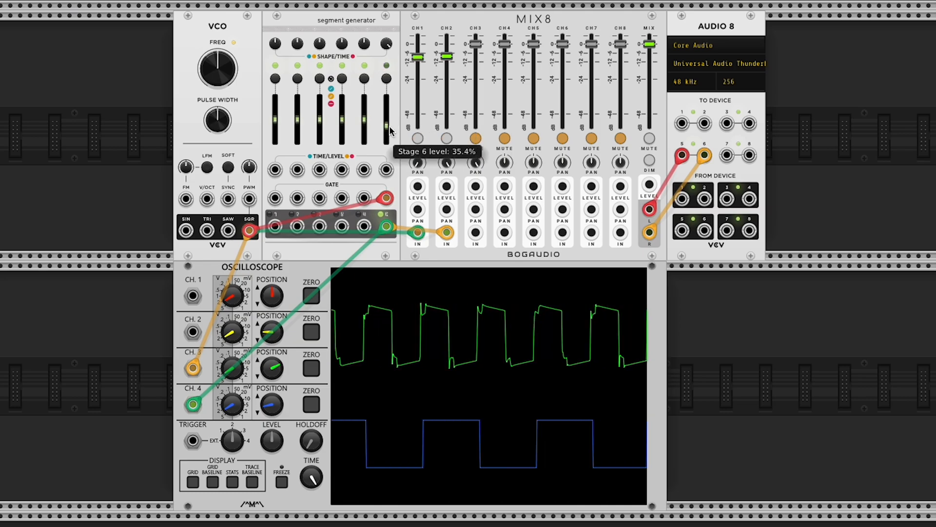
- Lower the segment generator's stage 6 level to 18.8% and raise it partway again
{"action": "left_click_drag", "start_coordinate": [388, 126], "coordinate": [388, 129]}
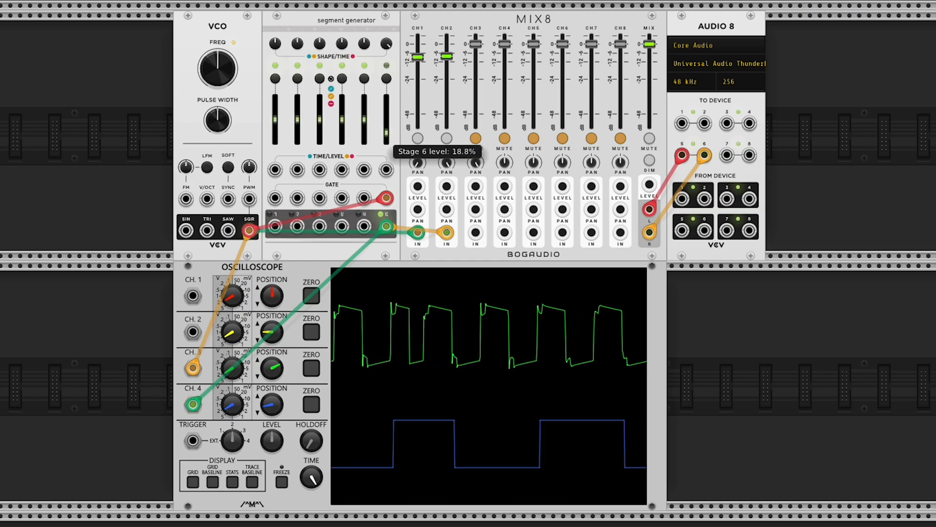
{"action": "left_click_drag", "start_coordinate": [388, 131], "coordinate": [388, 127]}
{"action": "mouse_move", "coordinate": [386, 43]}
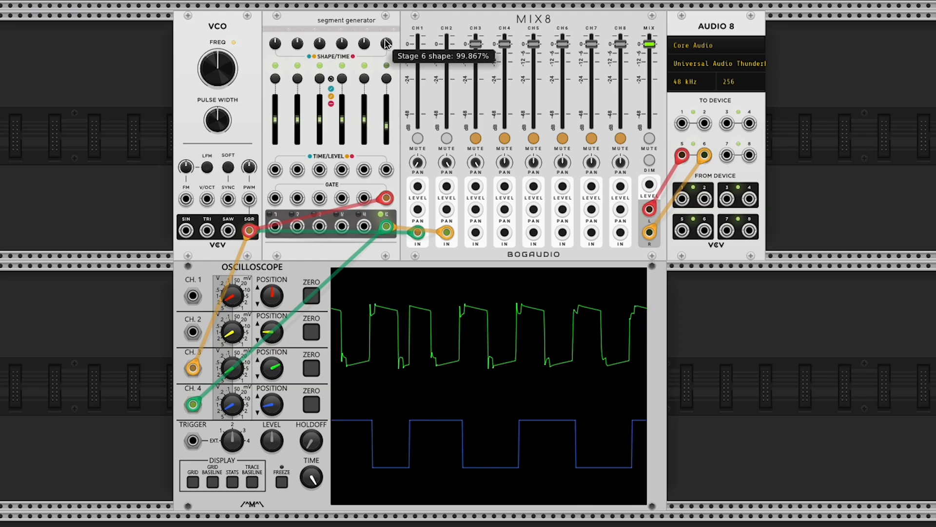
- Change the segment generator's stage 6 shape from square to sine and on to trapezoid, showing more cycles on the oscilloscope
{"action": "left_click_drag", "start_coordinate": [387, 43], "coordinate": [386, 57]}
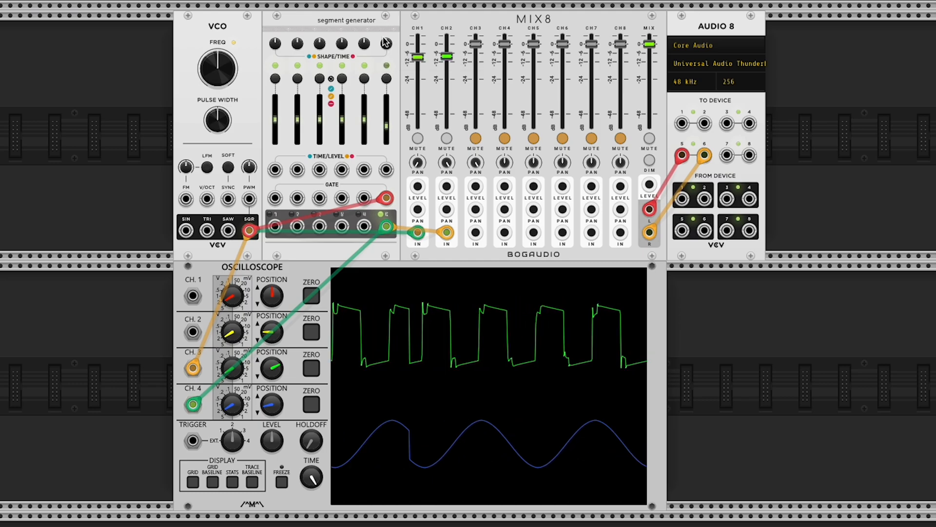
{"action": "left_click_drag", "start_coordinate": [312, 477], "coordinate": [312, 477]}
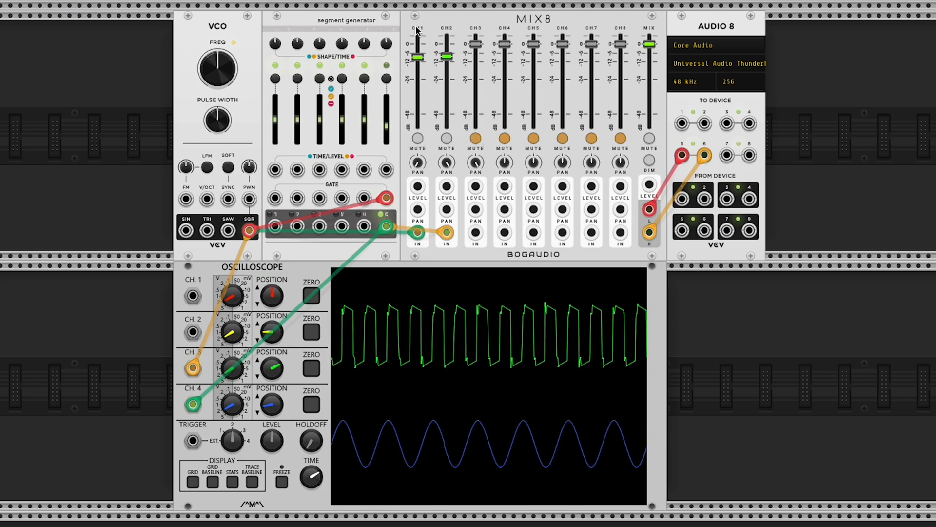
{"action": "left_click_drag", "start_coordinate": [386, 43], "coordinate": [386, 43]}
- Mute MIX8 channel 1, raise the segment generator's stage 6 level to 62% and lower it partway, and mute channel 2
{"action": "left_click", "coordinate": [418, 138]}
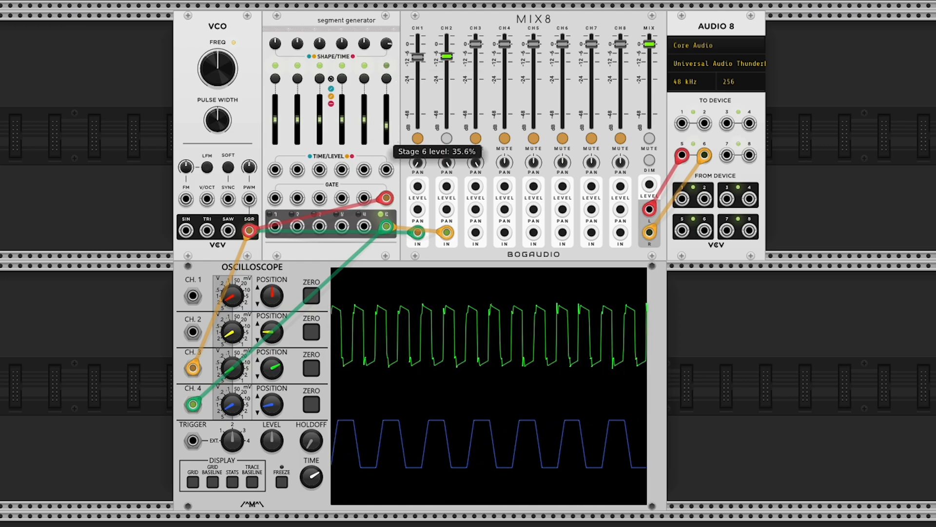
{"action": "left_click_drag", "start_coordinate": [386, 126], "coordinate": [387, 120]}
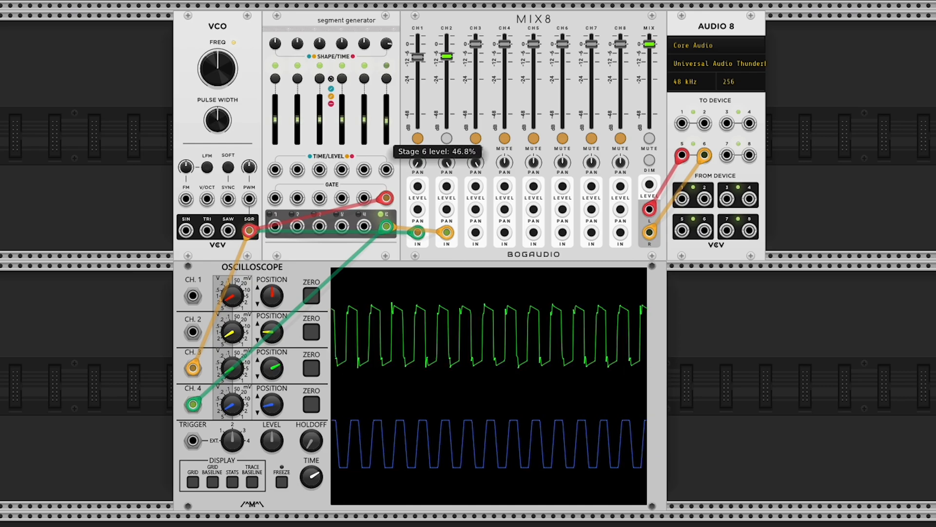
{"action": "left_click_drag", "start_coordinate": [387, 117], "coordinate": [386, 114]}
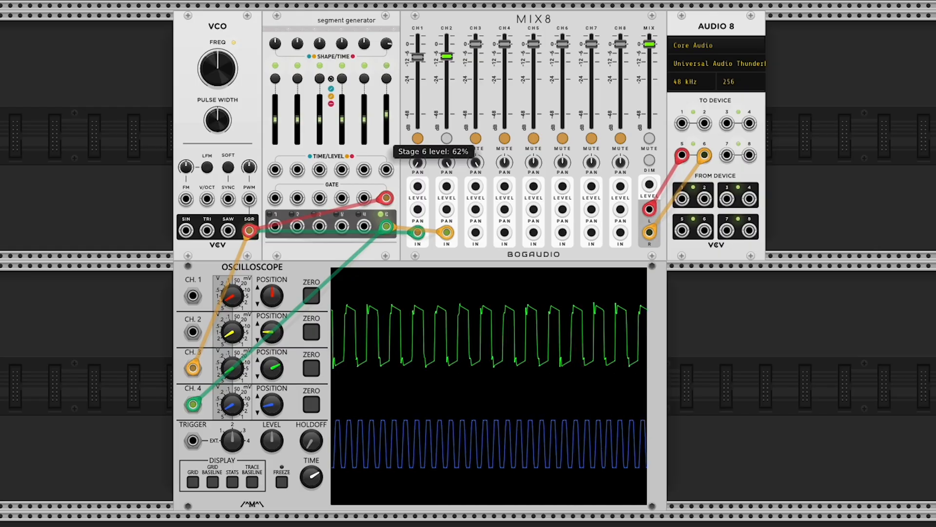
{"action": "mouse_move", "coordinate": [386, 115]}
{"action": "left_mouse_down"}
{"action": "mouse_move", "coordinate": [386, 99]}
{"action": "mouse_move", "coordinate": [386, 119]}
{"action": "left_mouse_up"}
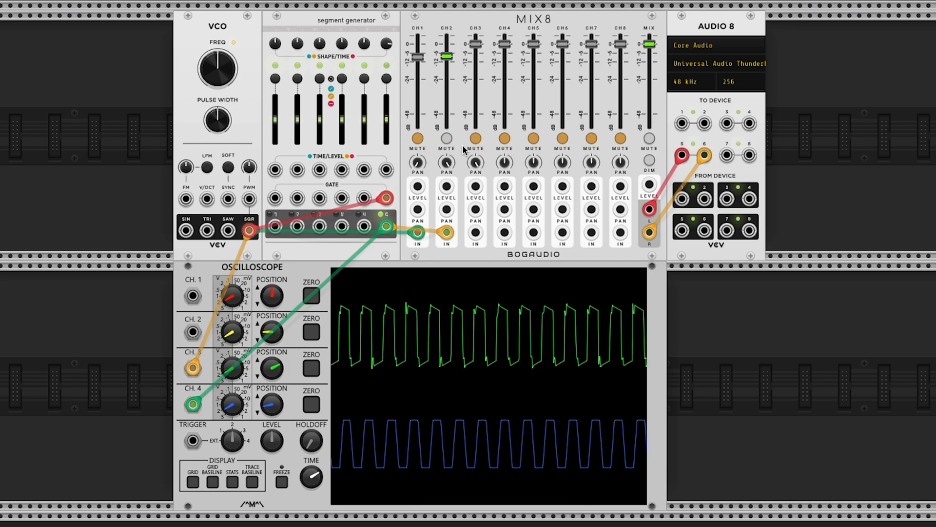
{"action": "left_click", "coordinate": [448, 139]}
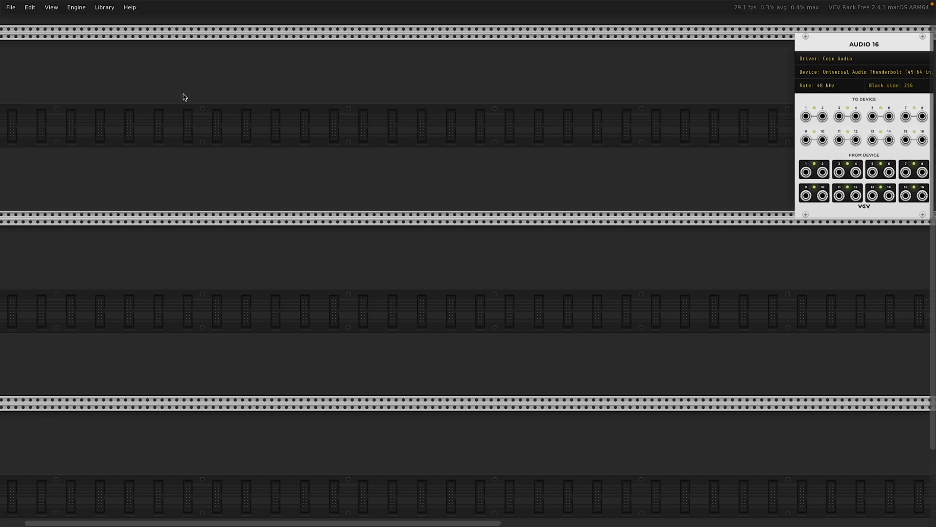
- Add a VCV VCO to the empty rack, duplicate it, and space the two oscillators apart
{"action": "right_click", "coordinate": [182, 95]}
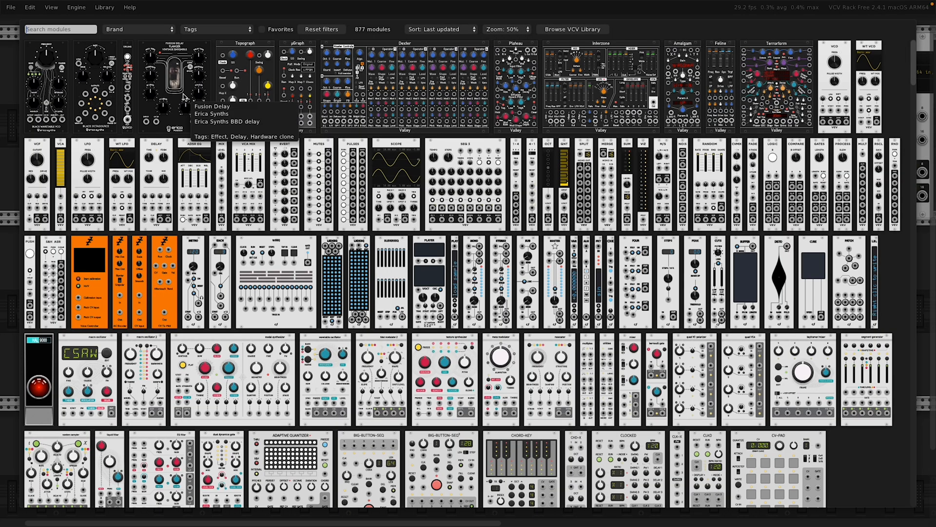
{"action": "type", "text": "vco"}
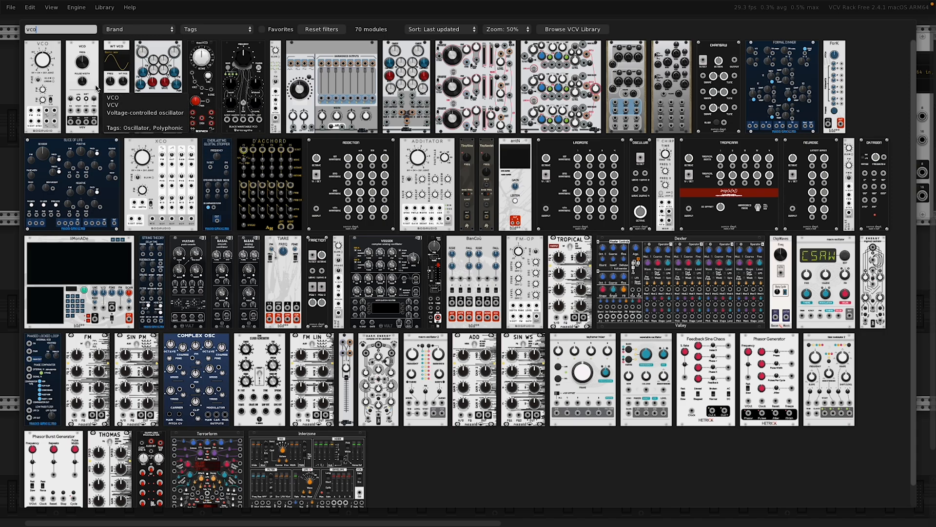
{"action": "left_click", "coordinate": [96, 89]}
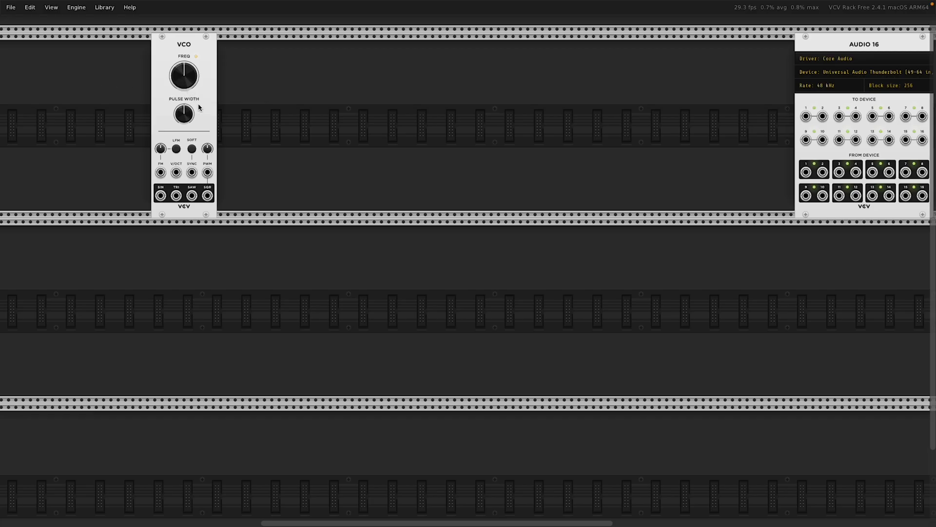
{"action": "key", "text": "super+d"}
{"action": "left_click_drag", "start_coordinate": [210, 135], "coordinate": [97, 148]}
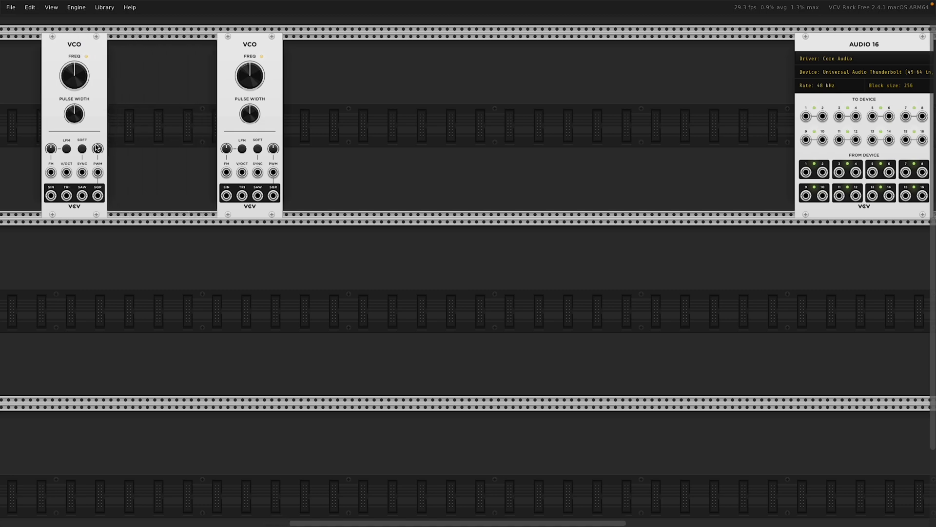
- Add a Bogaudio AD envelope between the two VCOs and turn off its retrigger option
{"action": "right_click", "coordinate": [190, 127]}
{"action": "type", "text": "ad"}
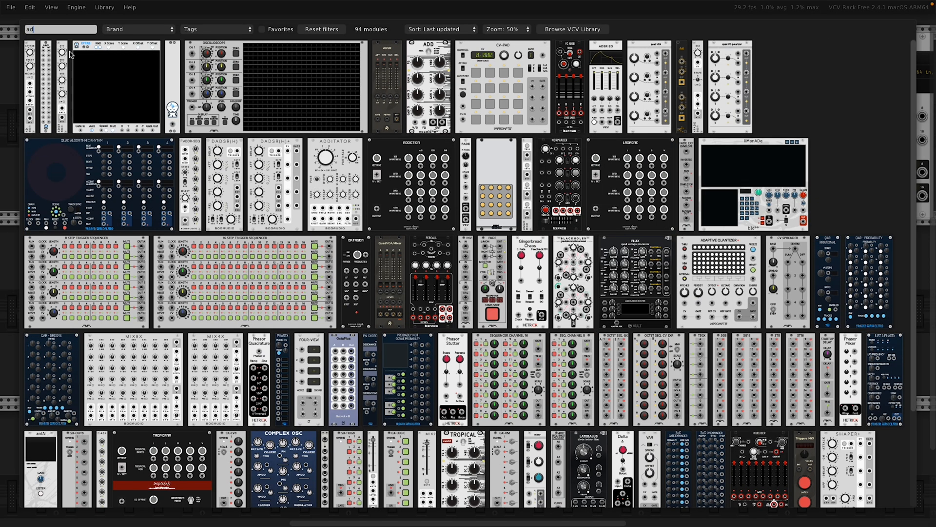
{"action": "left_click", "coordinate": [27, 90]}
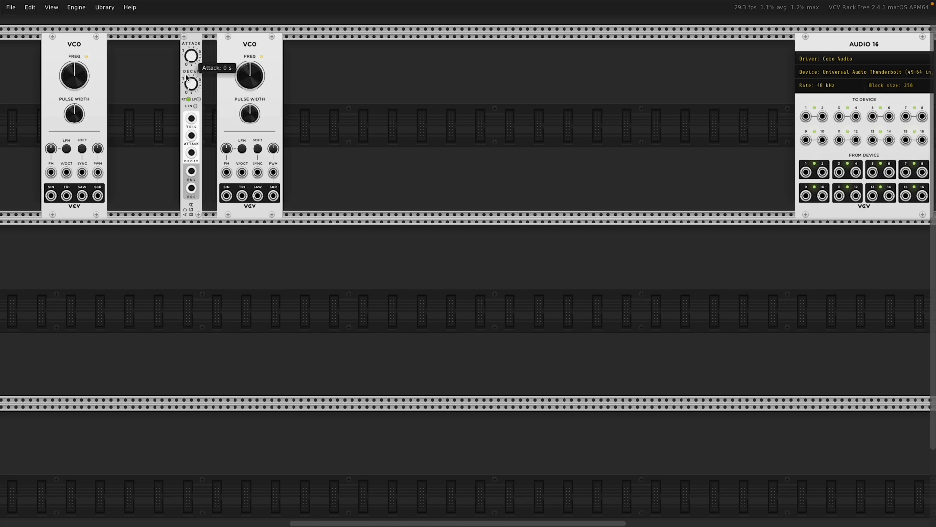
{"action": "left_click", "coordinate": [188, 100]}
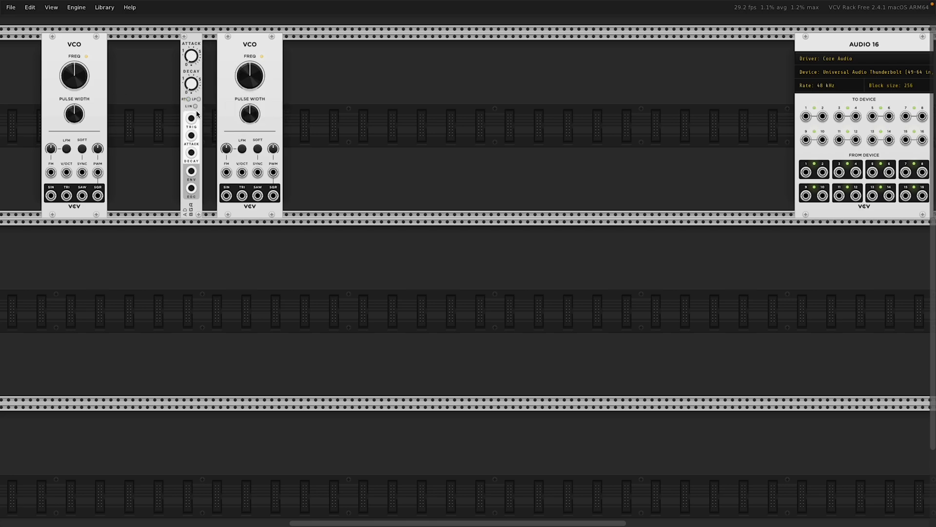
- Duplicate the AD three times and arrange the modules so that each VCO has an AD on both sides
{"action": "left_click_drag", "start_coordinate": [197, 114], "coordinate": [23, 135]}
{"action": "key", "text": "ctrl+d"}
{"action": "key", "text": "ctrl+d"}
{"action": "key", "text": "ctrl+d"}
{"action": "left_click_drag", "start_coordinate": [161, 129], "coordinate": [118, 134]}
{"action": "left_click_drag", "start_coordinate": [191, 128], "coordinate": [285, 123]}
{"action": "left_click_drag", "start_coordinate": [360, 115], "coordinate": [219, 129]}
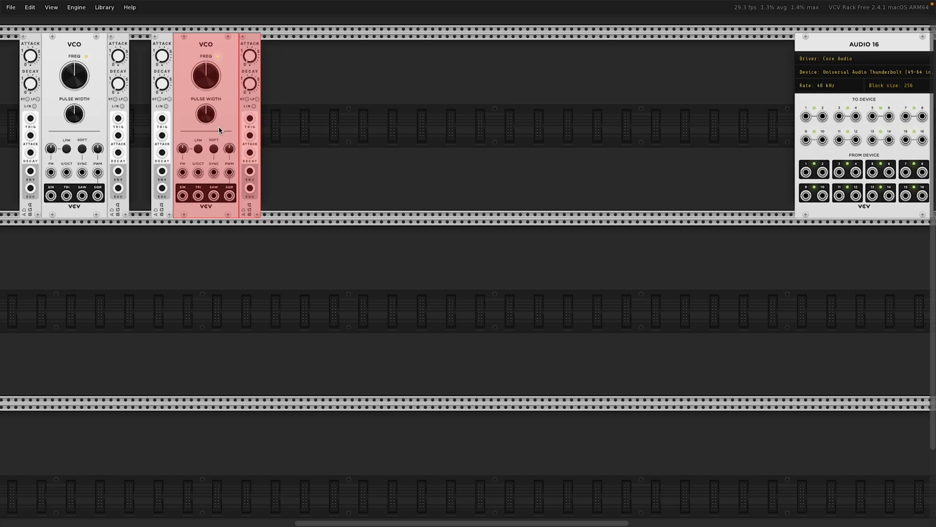
{"action": "left_click", "coordinate": [324, 125]}
- Add a Bogaudio MIX8 mixer just after the second VCO and its AD modules, leaving a small gap
{"action": "right_click", "coordinate": [346, 143]}
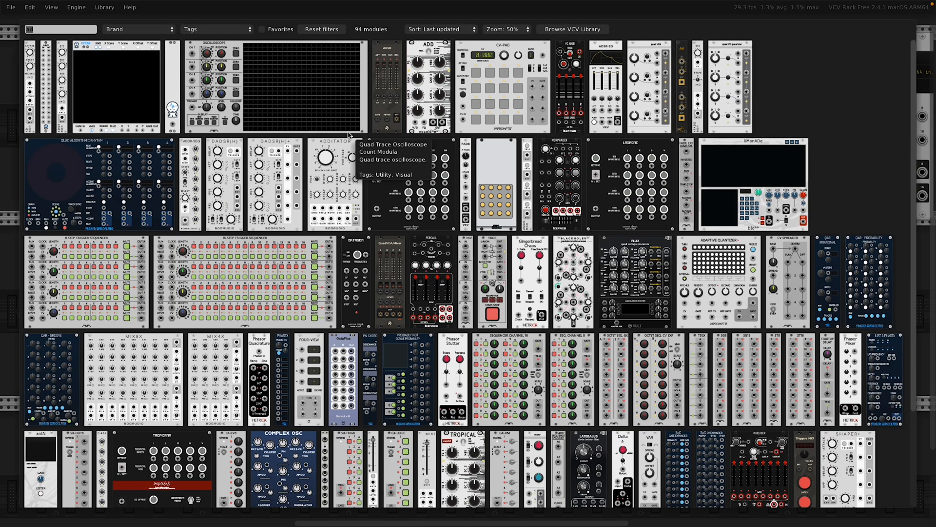
{"action": "type", "text": "mix"}
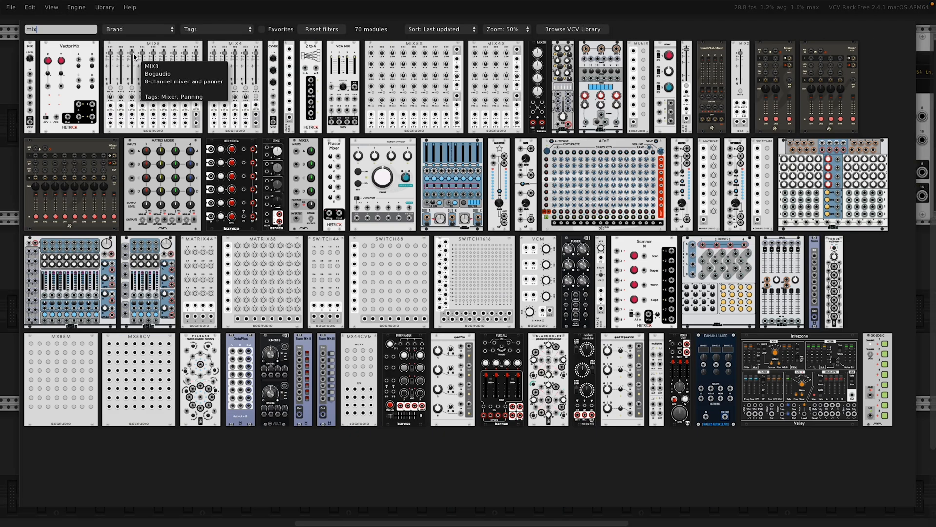
{"action": "left_click", "coordinate": [155, 97]}
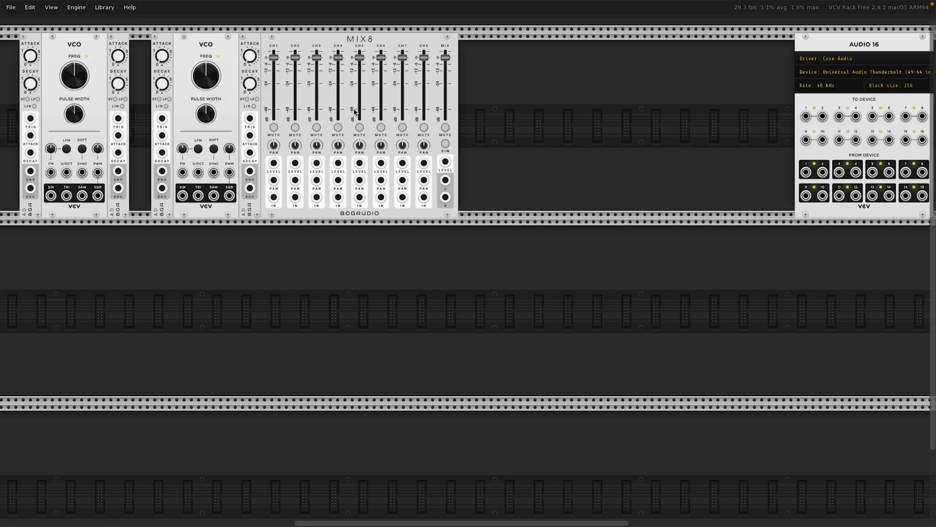
{"action": "left_click_drag", "start_coordinate": [347, 112], "coordinate": [371, 105]}
- Add a VCV VCF filter and place it just after the MIX8
{"action": "right_click", "coordinate": [274, 113]}
{"action": "type", "text": "vcf"}
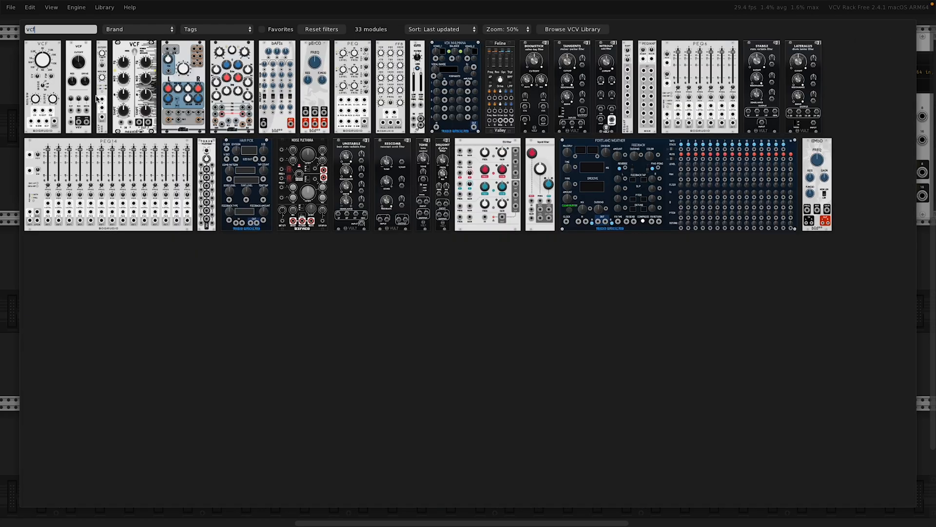
{"action": "left_click", "coordinate": [80, 94]}
{"action": "left_click_drag", "start_coordinate": [561, 97], "coordinate": [531, 103]}
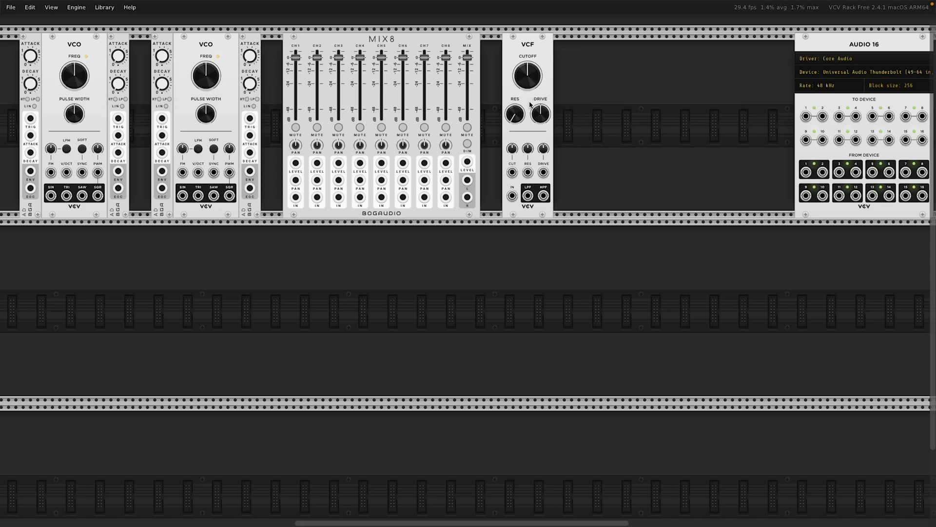
- Add a VCV VCA and move it close to the VCF
{"action": "right_click", "coordinate": [577, 118]}
{"action": "type", "text": "vca"}
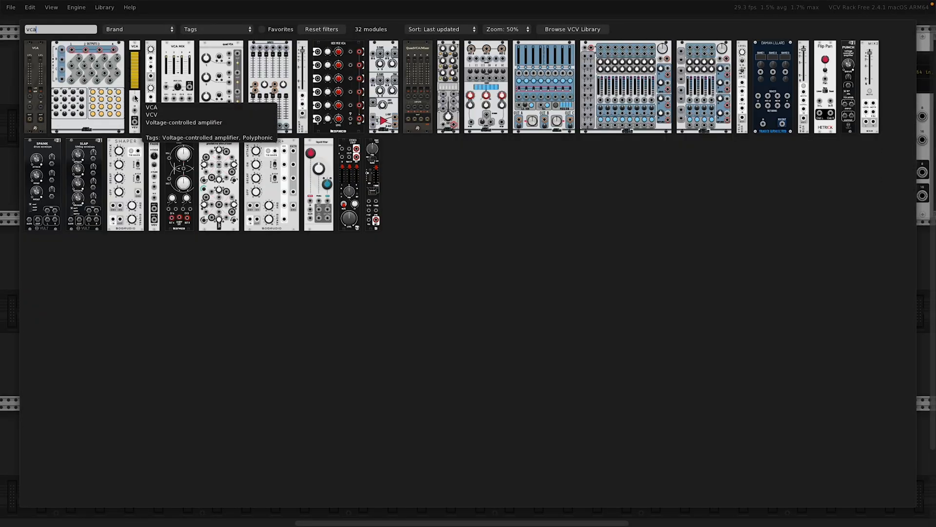
{"action": "left_click", "coordinate": [134, 93]}
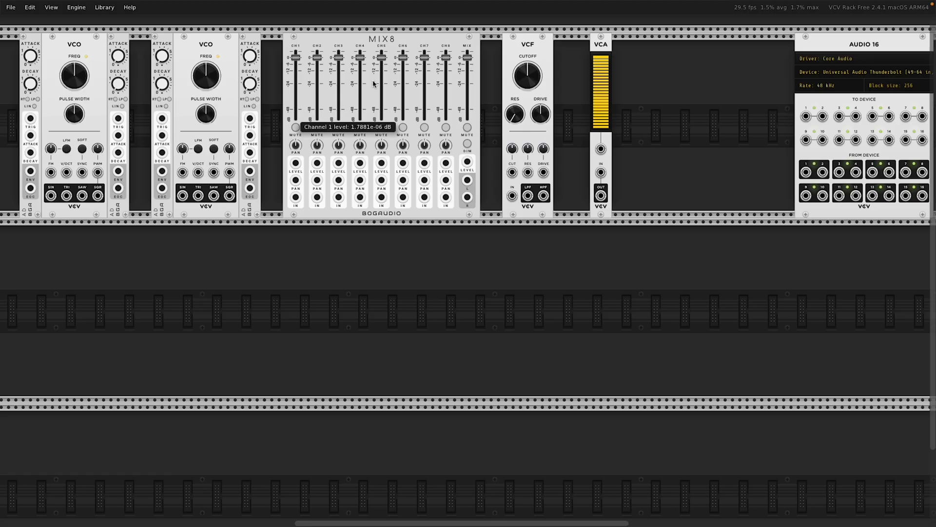
{"action": "left_click_drag", "start_coordinate": [605, 145], "coordinate": [604, 145]}
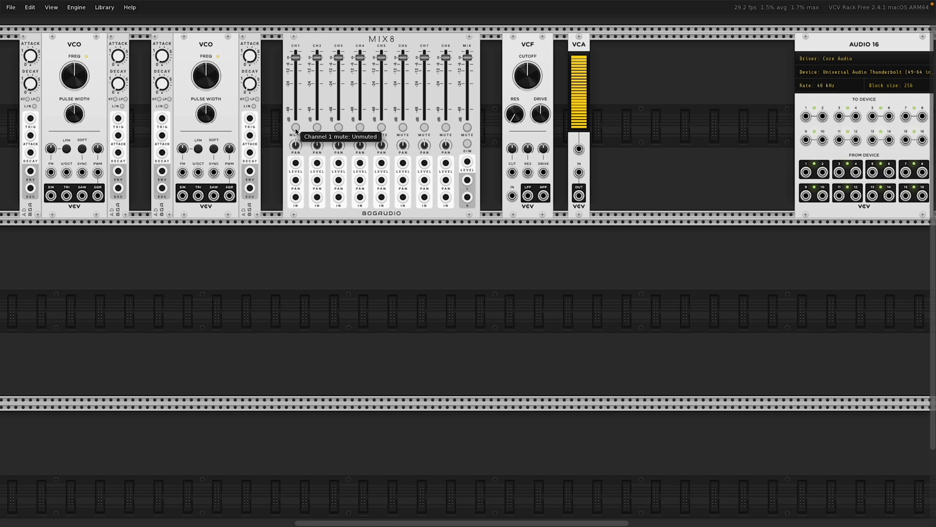
- Mute MIX8 channels 1, 2, 3, 5, 6 and 7, and pull the channel 8 and 4 levels fully down
{"action": "left_click", "coordinate": [296, 128]}
{"action": "left_click", "coordinate": [317, 128]}
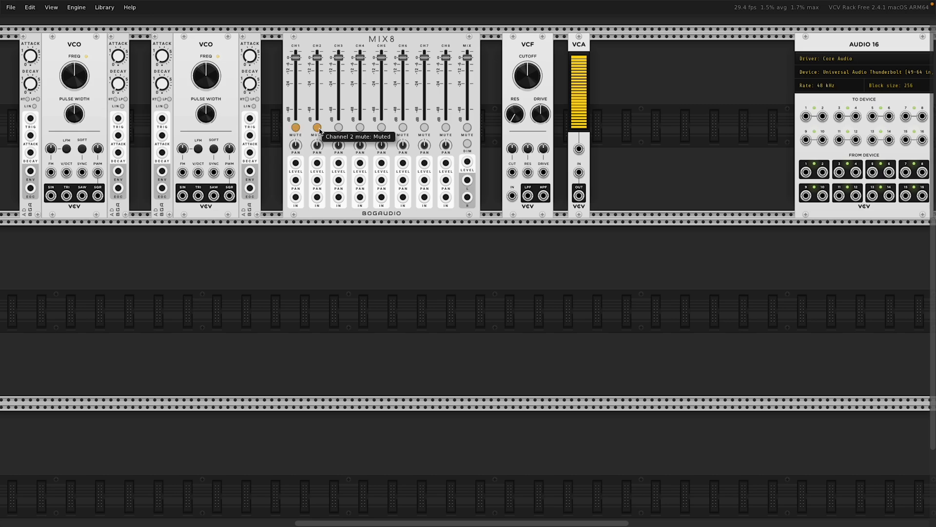
{"action": "left_click", "coordinate": [339, 128]}
{"action": "left_click", "coordinate": [382, 128]}
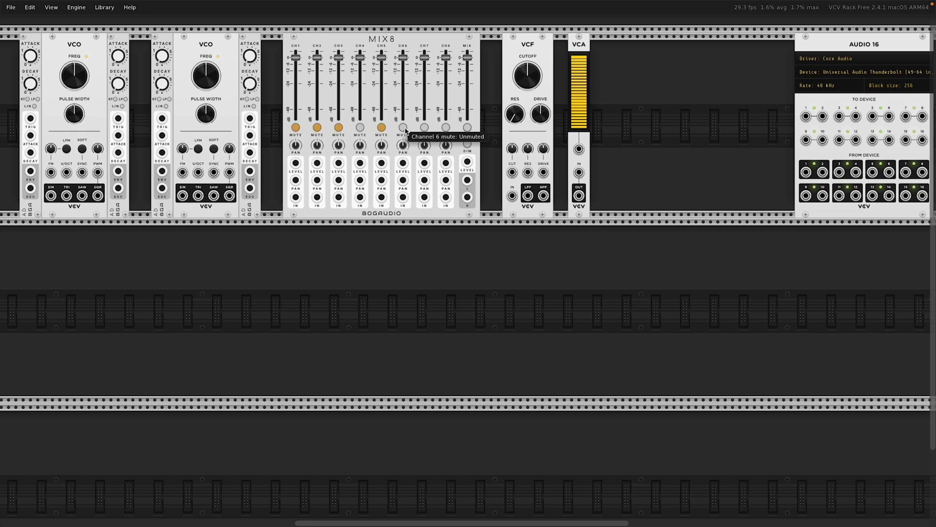
{"action": "left_click", "coordinate": [403, 127]}
{"action": "left_click", "coordinate": [423, 128]}
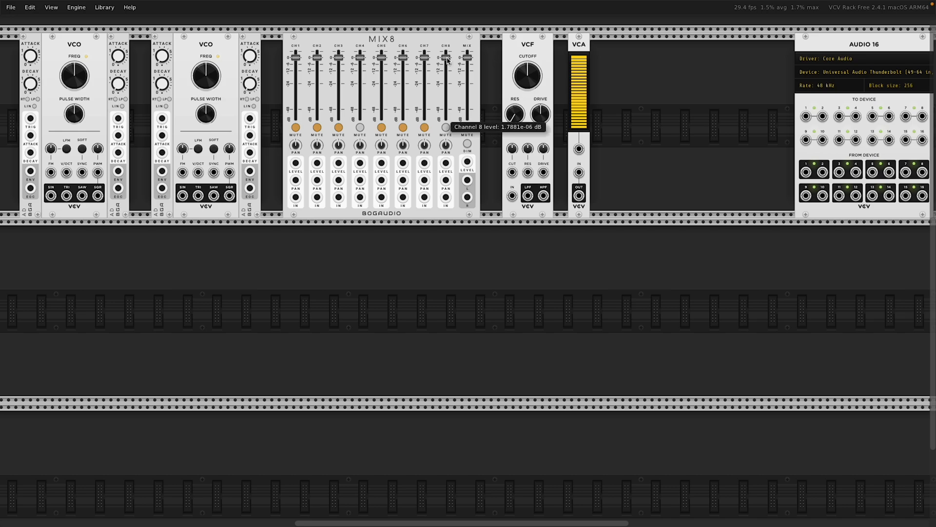
{"action": "left_click_drag", "start_coordinate": [448, 59], "coordinate": [448, 119]}
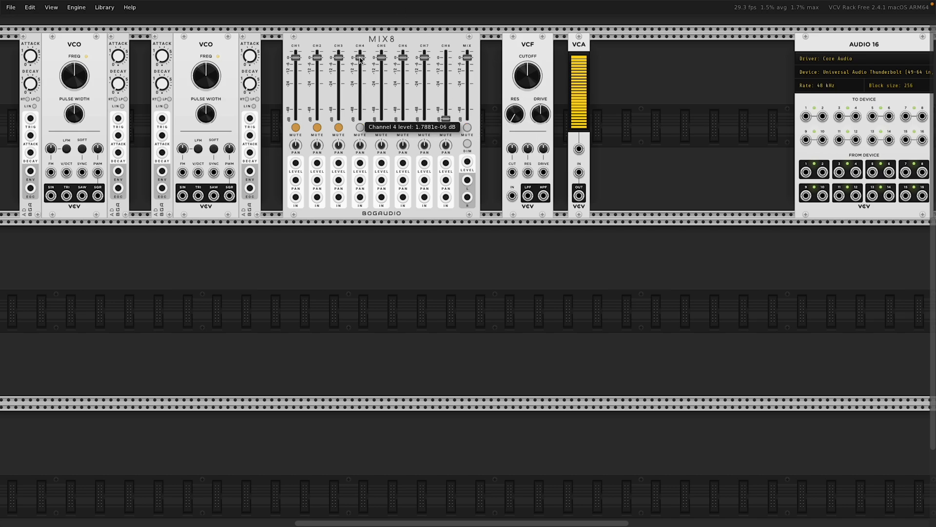
{"action": "left_click_drag", "start_coordinate": [361, 58], "coordinate": [360, 119]}
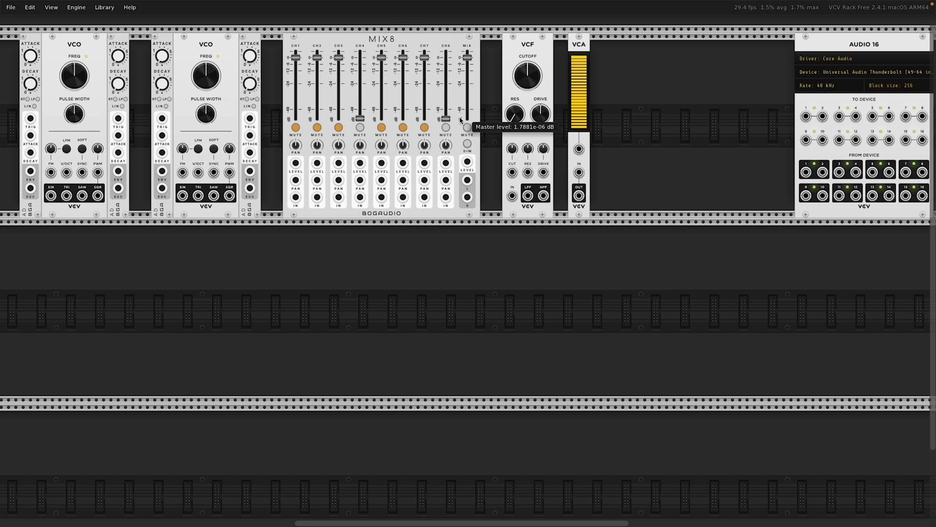
- Pan MIX8 channels 1–3 and 5–7 to the left, and patch MIX8's left output through the VCF lowpass into the VCA input
{"action": "left_click_drag", "start_coordinate": [467, 181], "coordinate": [511, 195]}
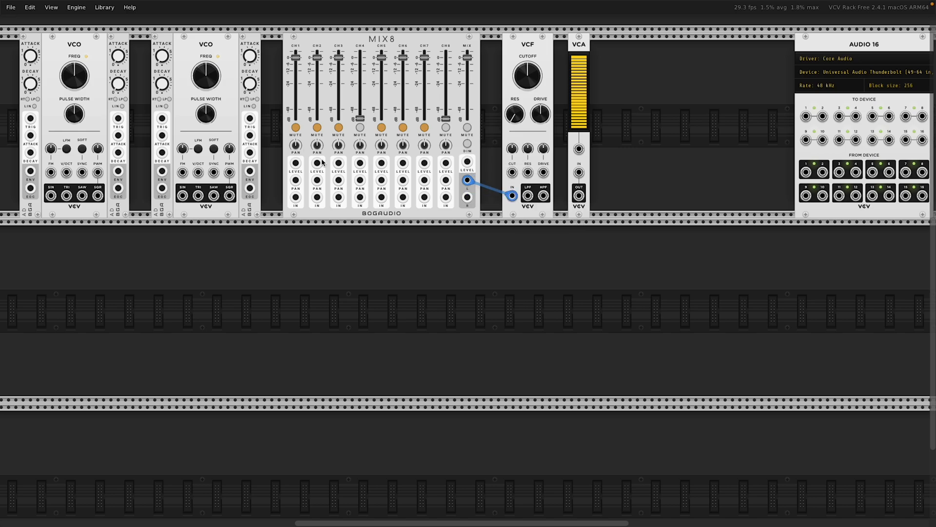
{"action": "left_click_drag", "start_coordinate": [296, 145], "coordinate": [424, 151]}
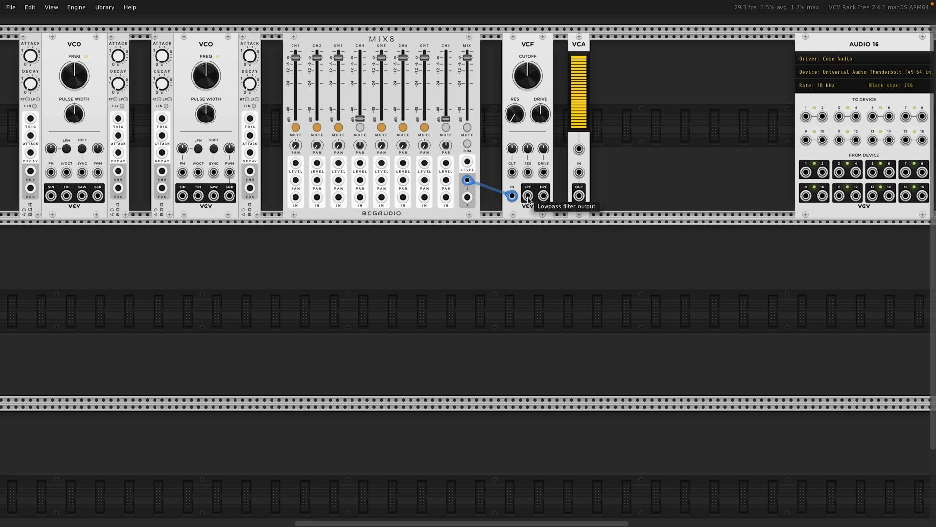
{"action": "left_click_drag", "start_coordinate": [528, 195], "coordinate": [579, 173]}
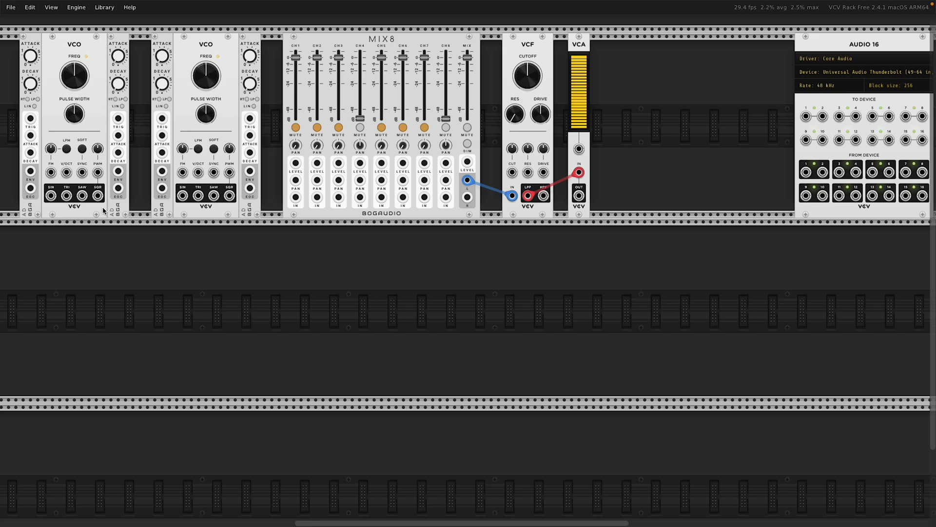
- Patch the two VCO square outputs into MIX8 channels 1 and 5, and the first VCO's square into both neighbouring AD trigger inputs
{"action": "left_click_drag", "start_coordinate": [97, 195], "coordinate": [296, 197]}
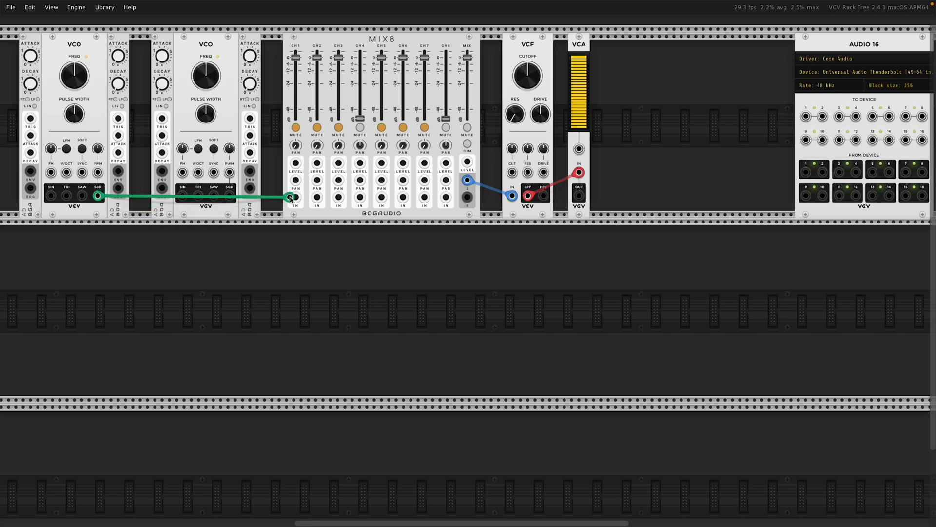
{"action": "left_click_drag", "start_coordinate": [229, 195], "coordinate": [381, 197]}
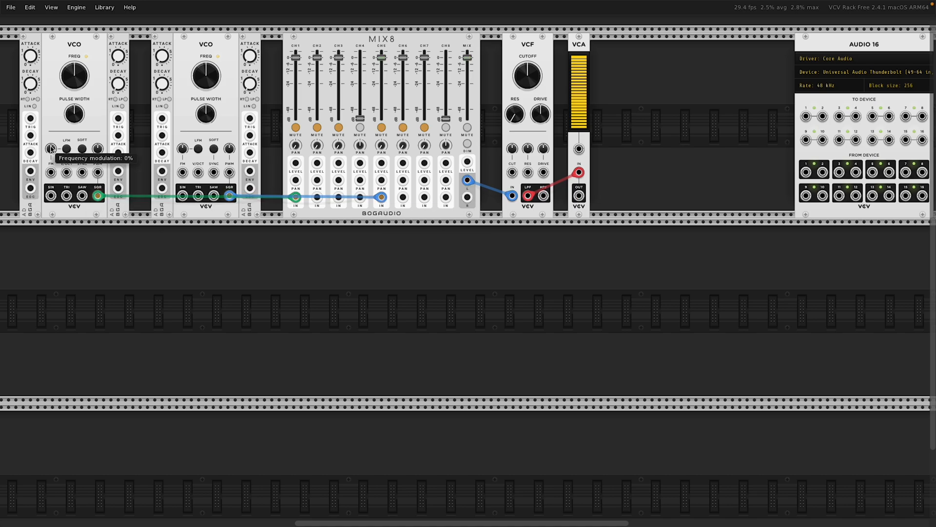
{"action": "left_click_drag", "start_coordinate": [30, 118], "coordinate": [97, 196]}
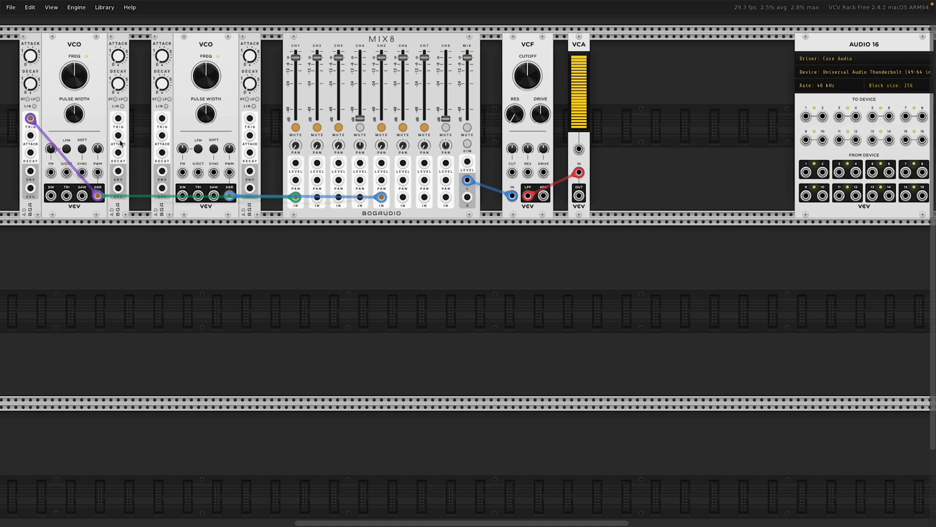
{"action": "left_click_drag", "start_coordinate": [118, 118], "coordinate": [96, 199]}
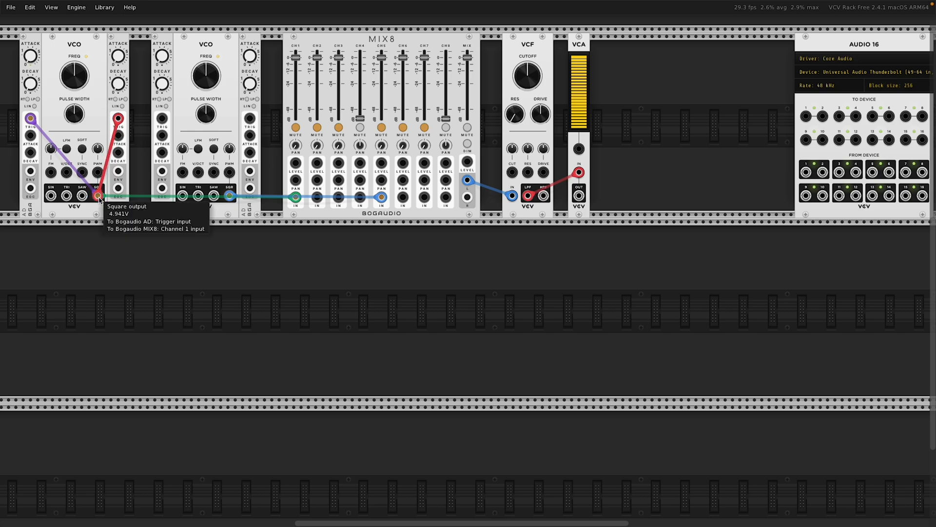
- Patch the second VCO's square into both its AD trigger inputs, and the four AD envelope outputs into MIX8 channels 2, 3, 6 and 7
{"action": "left_click_drag", "start_coordinate": [30, 171], "coordinate": [317, 196]}
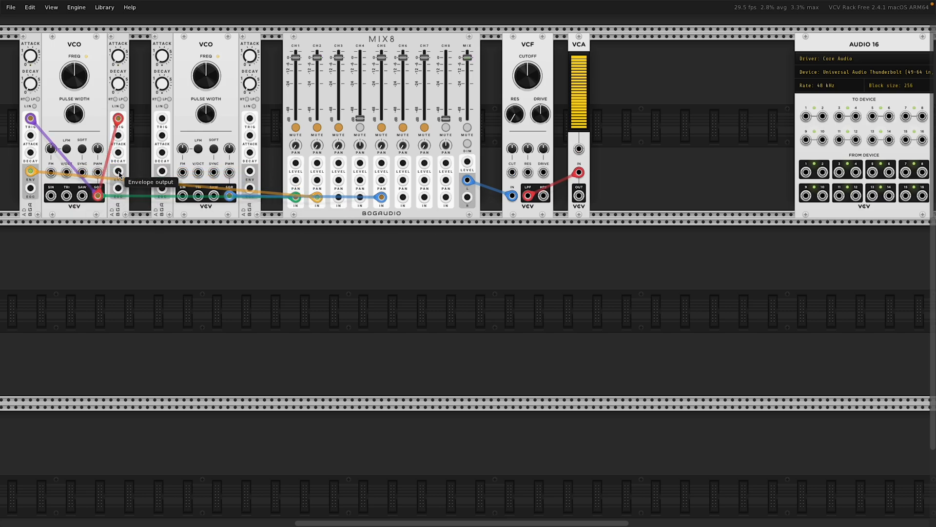
{"action": "left_click_drag", "start_coordinate": [119, 173], "coordinate": [338, 197]}
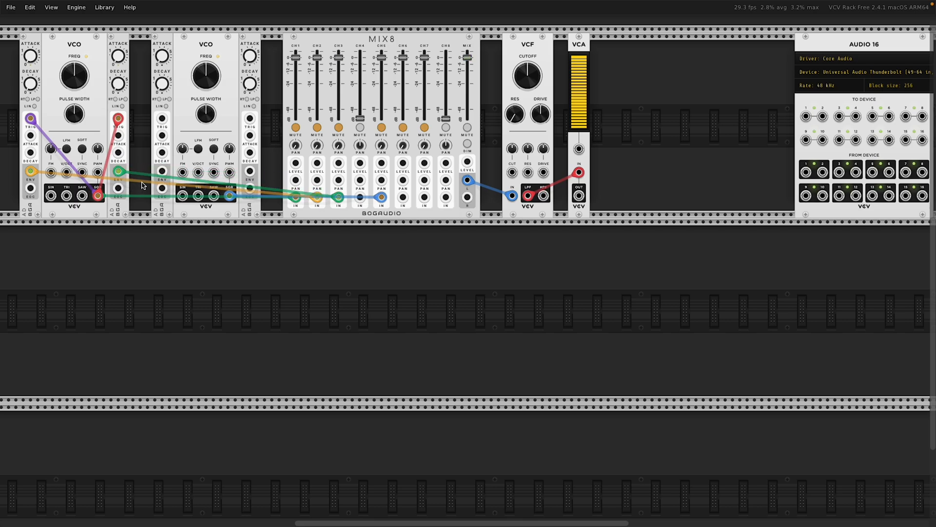
{"action": "left_click_drag", "start_coordinate": [162, 119], "coordinate": [229, 195]}
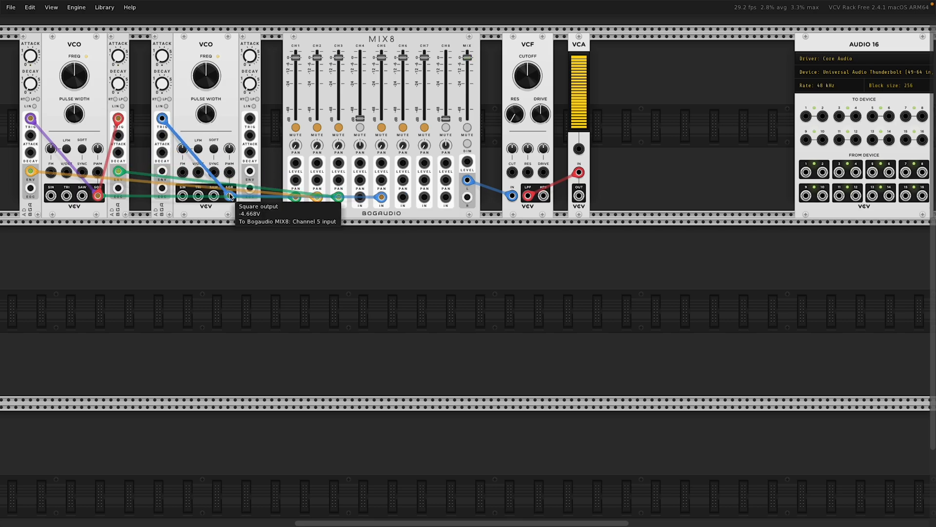
{"action": "left_click_drag", "start_coordinate": [250, 118], "coordinate": [231, 195]}
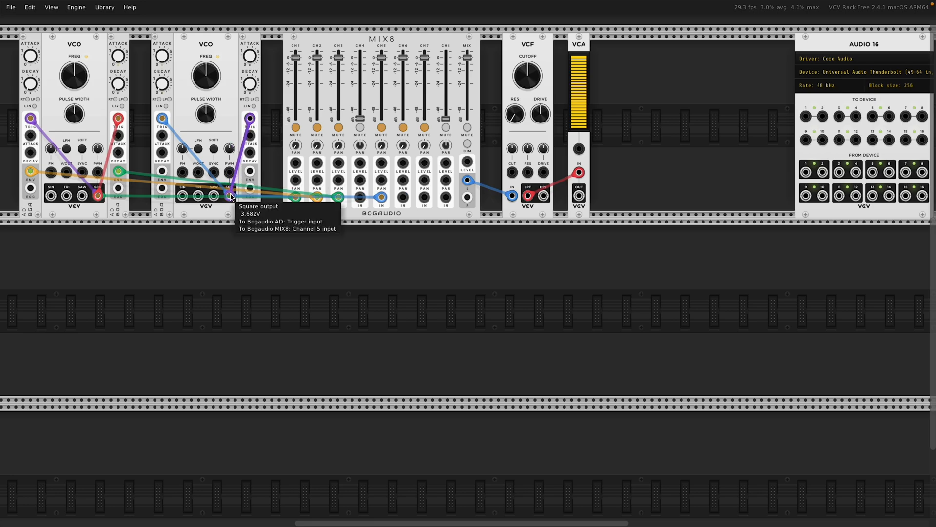
{"action": "left_click_drag", "start_coordinate": [162, 171], "coordinate": [402, 197]}
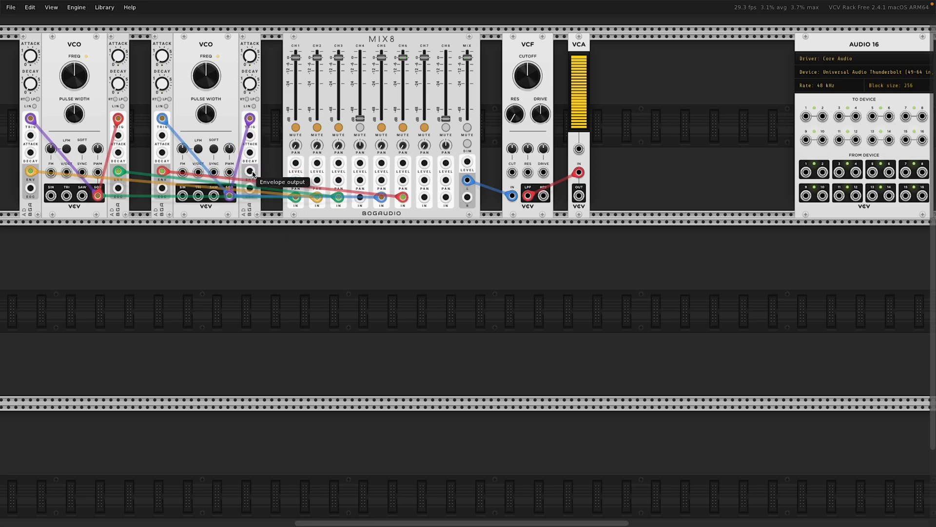
{"action": "left_click_drag", "start_coordinate": [250, 171], "coordinate": [425, 197]}
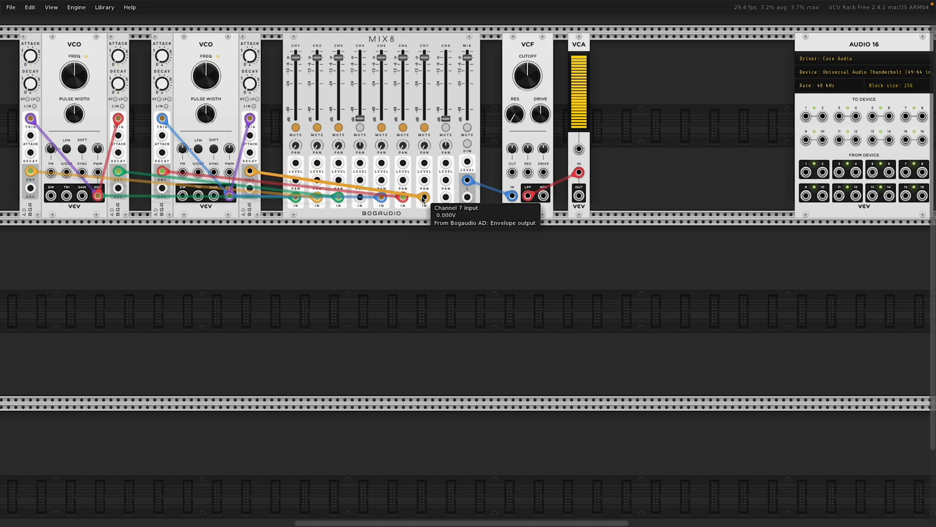
- Patch the VCA output into AUDIO 16 device outputs 3 and 4, and device inputs 7 and 8 into the VCF cutoff CV and VCA CV
{"action": "mouse_move", "coordinate": [578, 195]}
{"action": "left_mouse_down"}
{"action": "mouse_move", "coordinate": [872, 116]}
{"action": "mouse_move", "coordinate": [664, 213]}
{"action": "mouse_move", "coordinate": [583, 196]}
{"action": "left_mouse_up"}
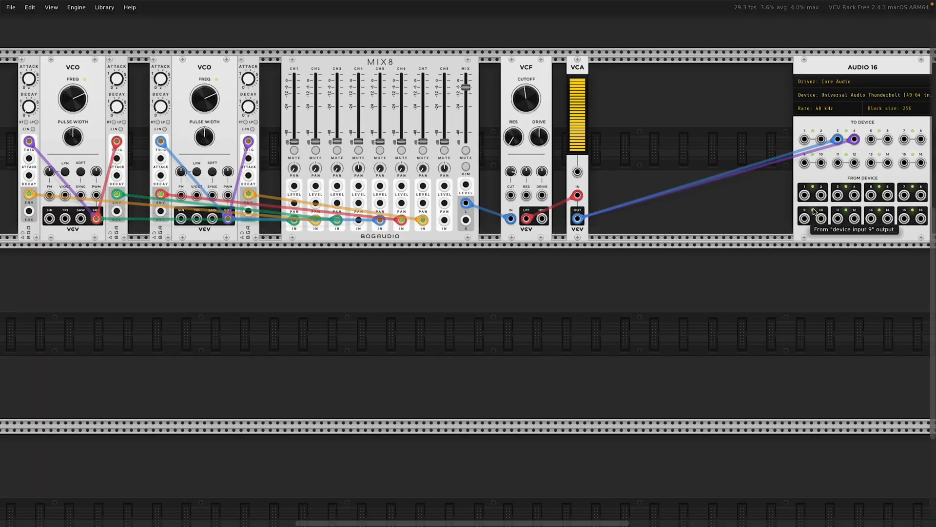
{"action": "left_click_drag", "start_coordinate": [800, 203], "coordinate": [542, 195]}
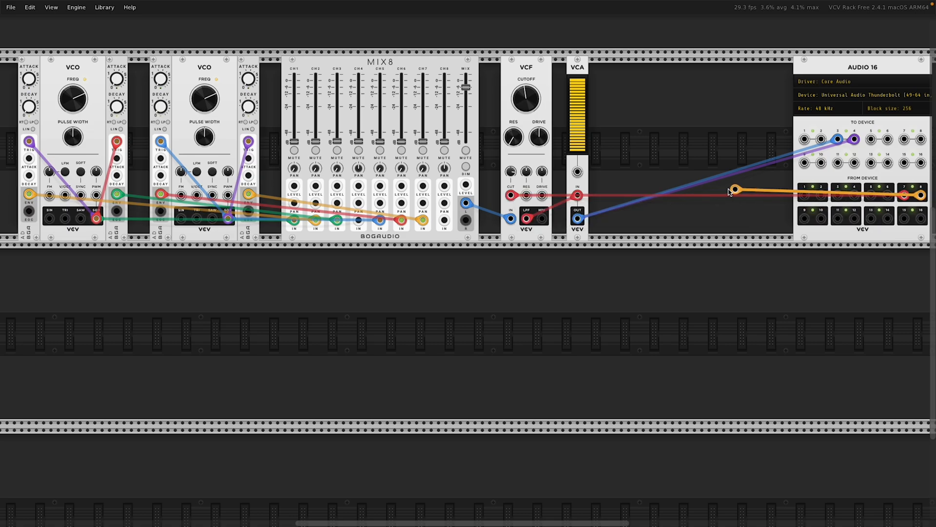
{"action": "left_click_drag", "start_coordinate": [730, 192], "coordinate": [579, 173]}
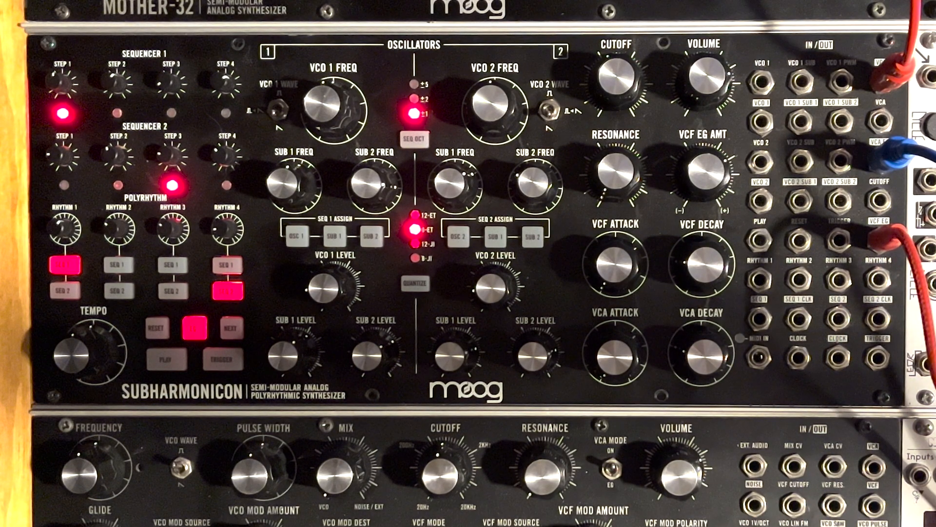
{"action": "left_click", "coordinate": [167, 359]}
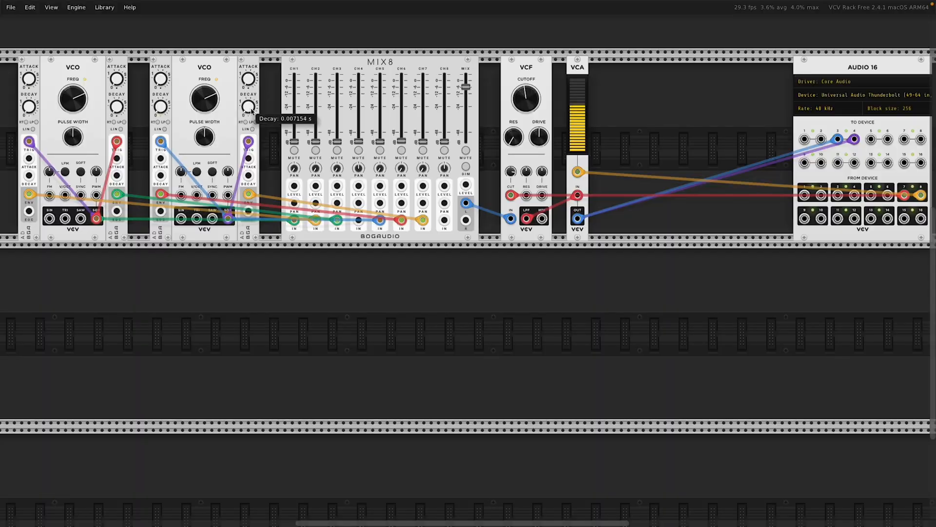
- Raise MIX8 channels 1 and 2 to matching high levels, and adjust the decay on the first and third ADs
{"action": "left_click_drag", "start_coordinate": [161, 109], "coordinate": [160, 113]}
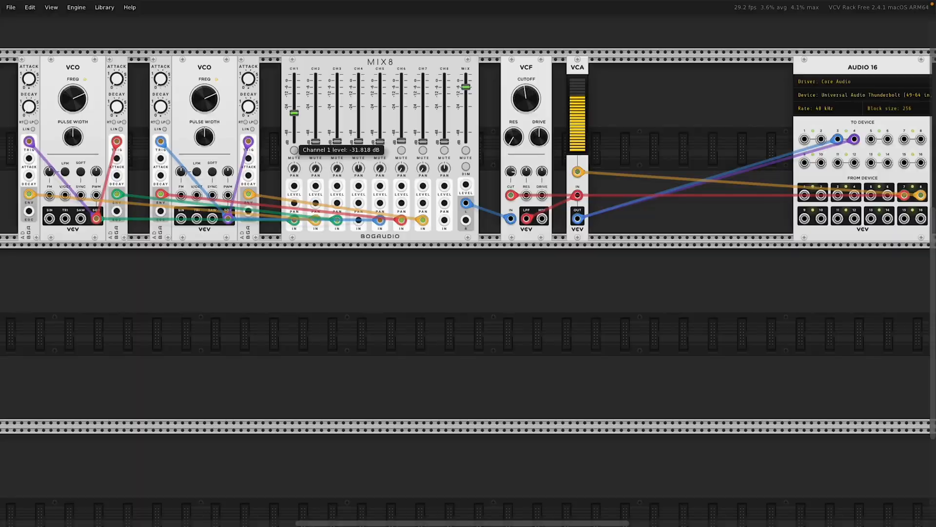
{"action": "left_click_drag", "start_coordinate": [294, 111], "coordinate": [294, 86]}
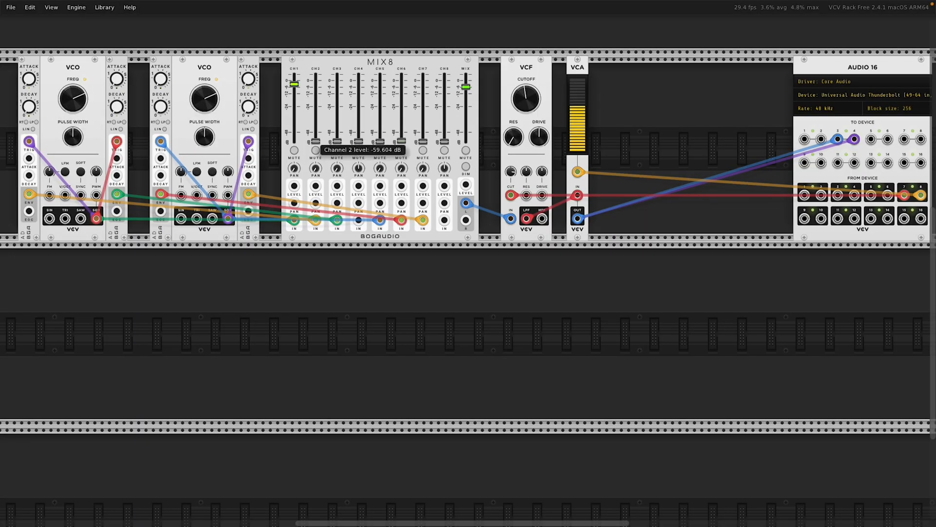
{"action": "left_click_drag", "start_coordinate": [315, 141], "coordinate": [315, 101]}
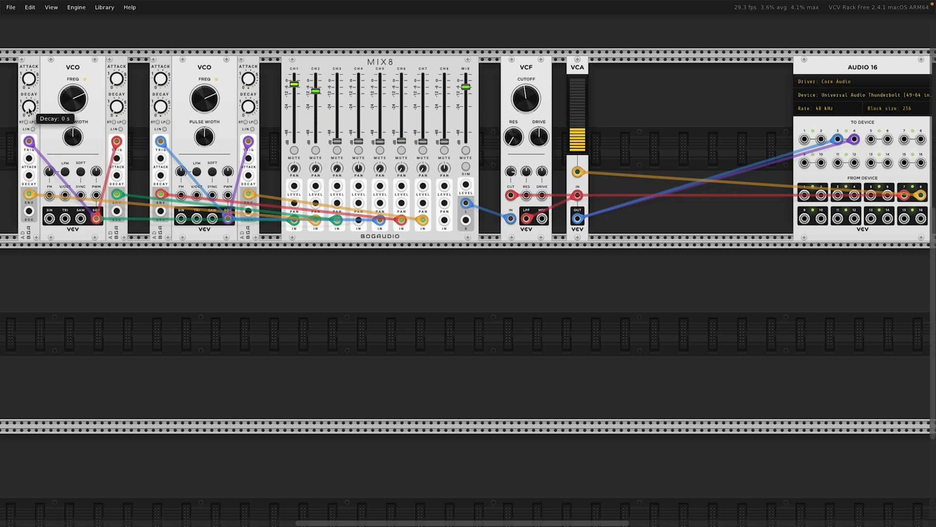
{"action": "left_click_drag", "start_coordinate": [30, 111], "coordinate": [29, 110]}
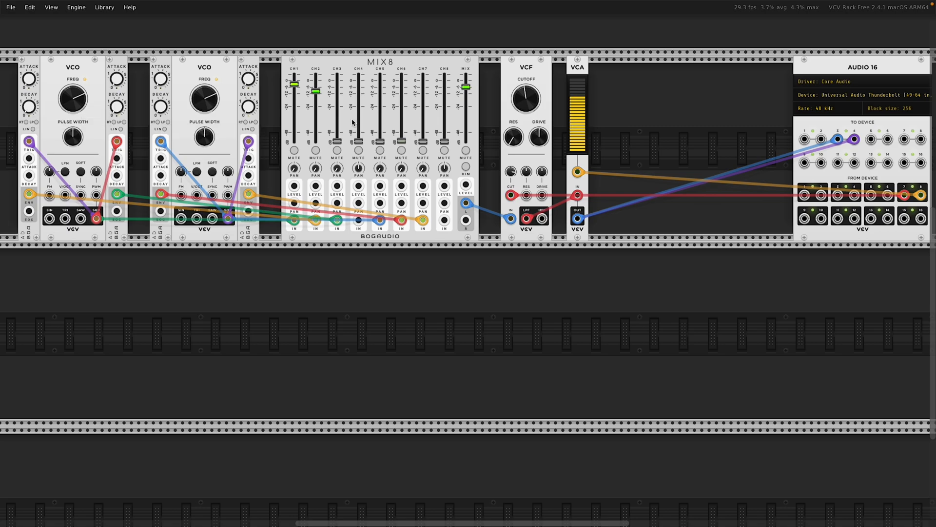
{"action": "left_click_drag", "start_coordinate": [315, 91], "coordinate": [315, 86]}
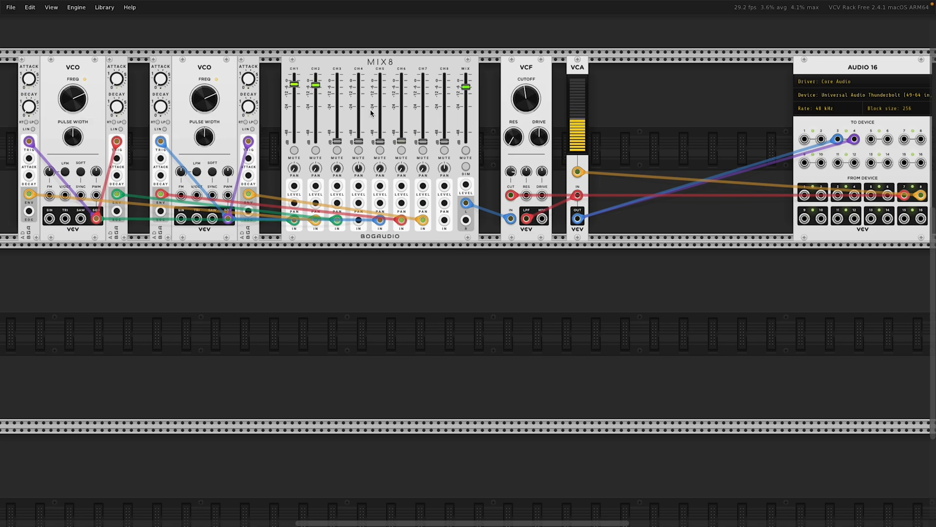
- Open the VCF cutoff slightly and raise MIX8 channel 3 to nearly the level of channels 1 and 2
{"action": "left_click_drag", "start_coordinate": [536, 108], "coordinate": [537, 106]}
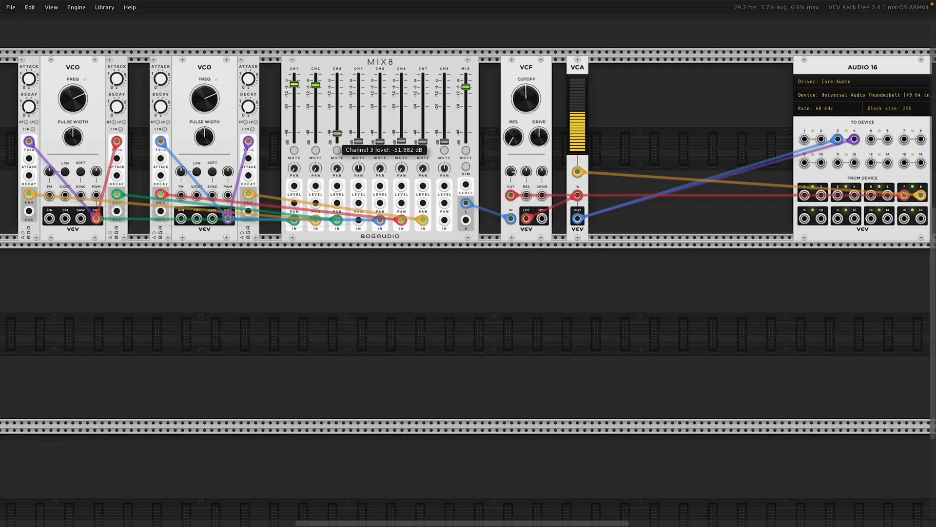
{"action": "left_click_drag", "start_coordinate": [337, 107], "coordinate": [337, 87]}
{"action": "left_click_drag", "start_coordinate": [337, 86], "coordinate": [337, 86]}
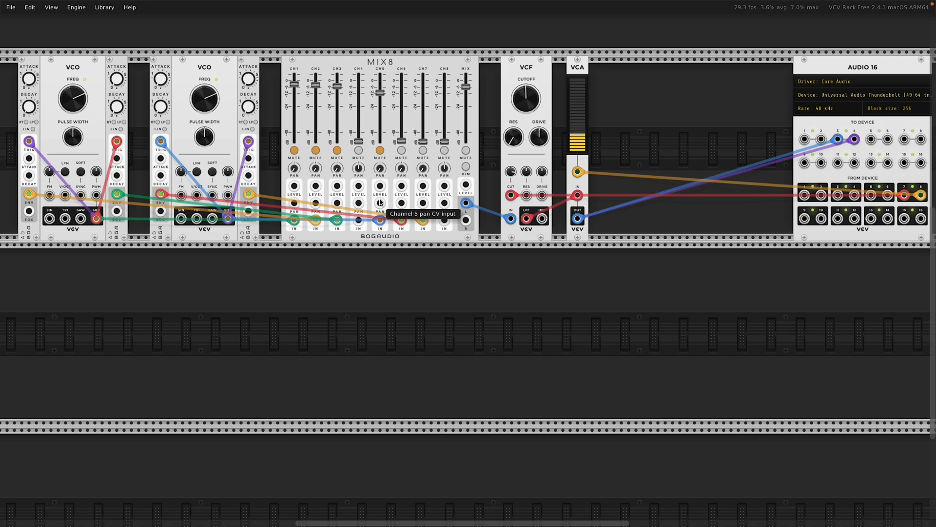
- Unmute MIX8 channel 5, raise its level slightly, and bring channel 6 up to nearly the same level
{"action": "left_click", "coordinate": [379, 151]}
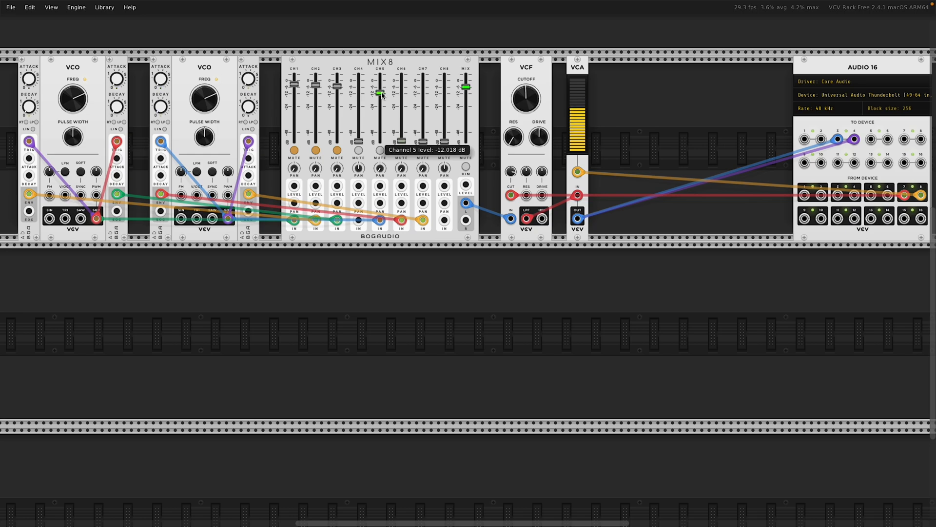
{"action": "left_click_drag", "start_coordinate": [383, 95], "coordinate": [383, 90]}
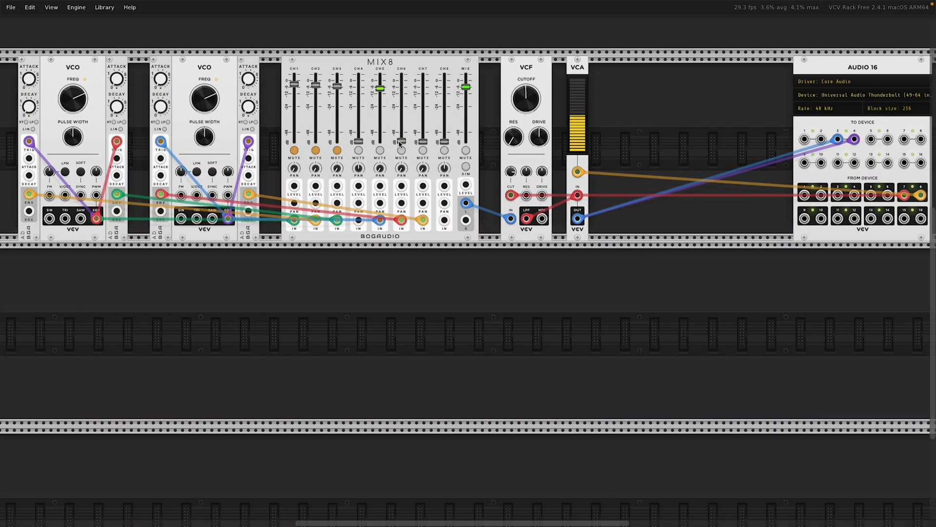
{"action": "mouse_move", "coordinate": [402, 141]}
{"action": "left_click_drag", "start_coordinate": [401, 96], "coordinate": [402, 95]}
{"action": "mouse_move", "coordinate": [161, 110]}
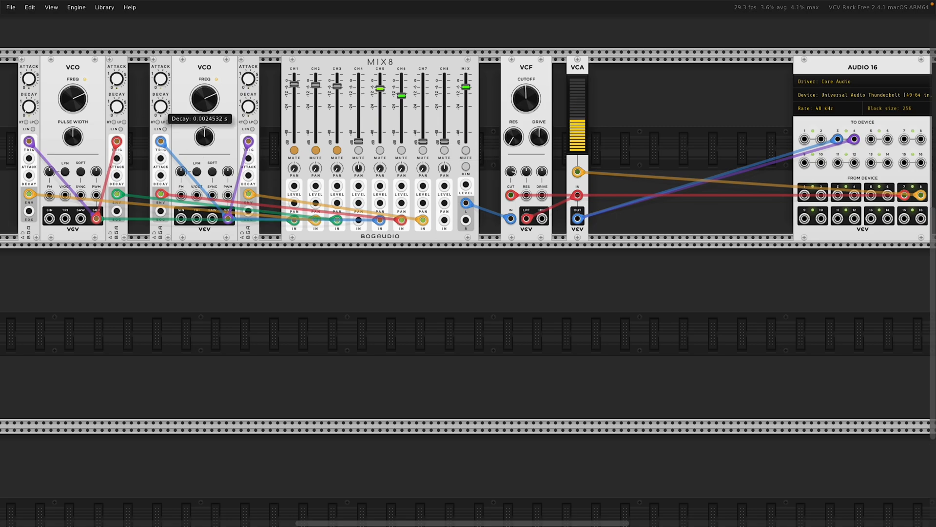
{"action": "mouse_move", "coordinate": [405, 99]}
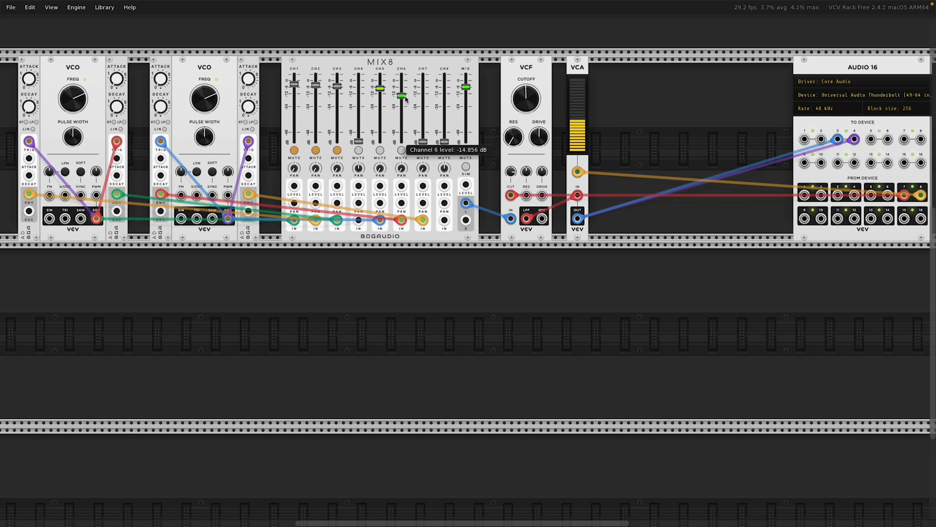
{"action": "left_click_drag", "start_coordinate": [402, 95], "coordinate": [402, 91]}
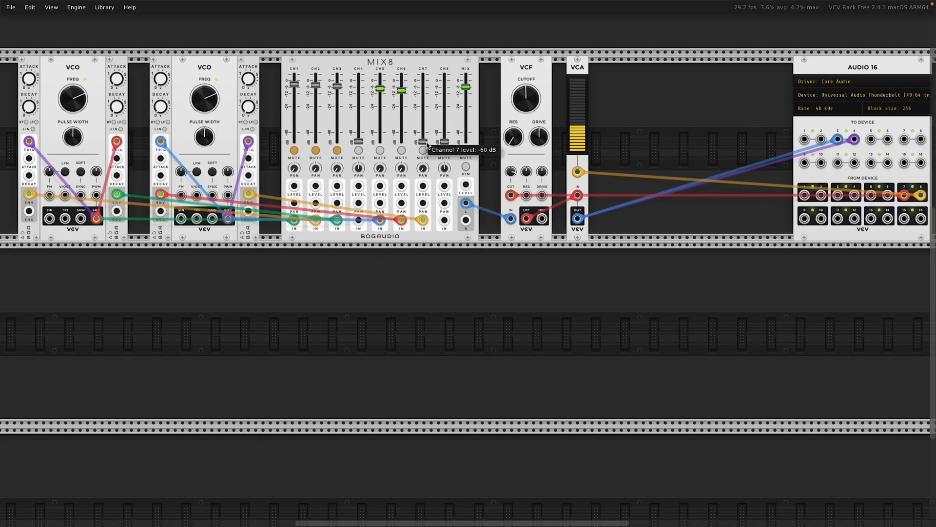
- Raise MIX8 channel 7 to the level of channel 5, and set the fourth AD's decay to about 0.0037 s
{"action": "left_click_drag", "start_coordinate": [425, 143], "coordinate": [423, 89]}
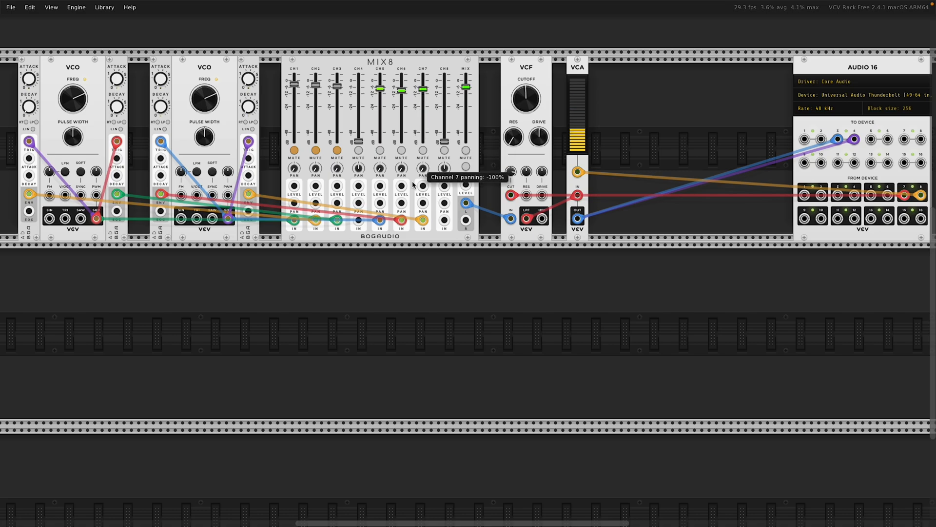
{"action": "left_click_drag", "start_coordinate": [246, 110], "coordinate": [247, 107]}
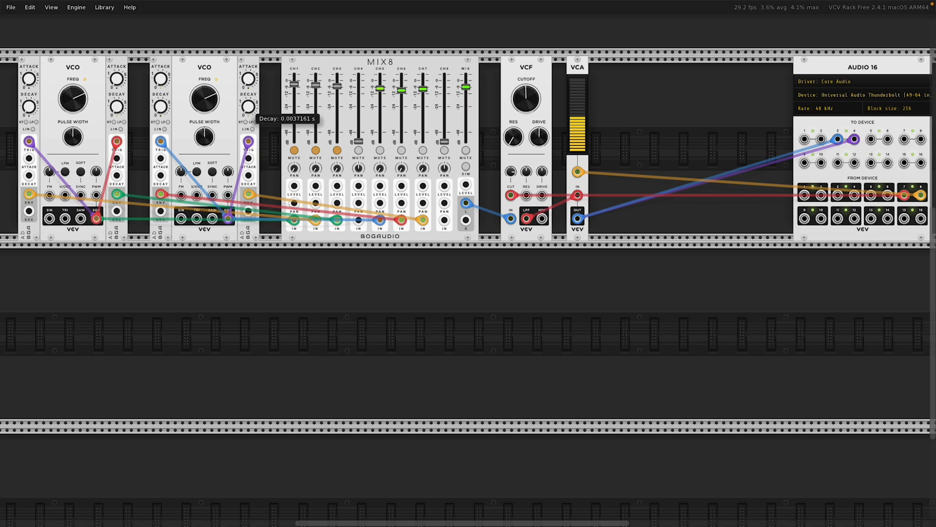